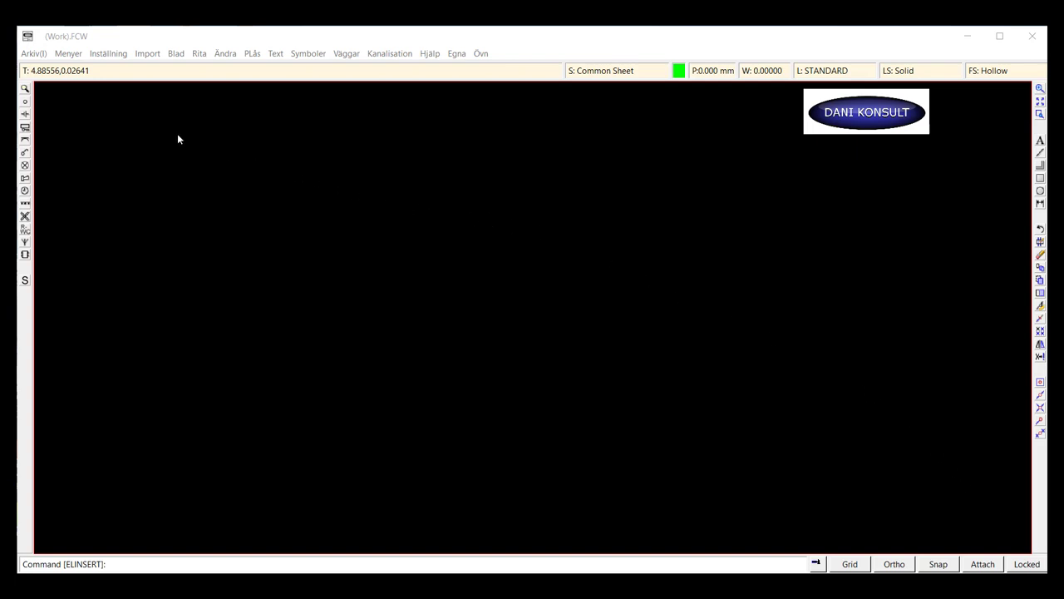
Start a new drawing via Arkiv > Ny ritning and choose A4 paper for its frame
left_click(34, 55)
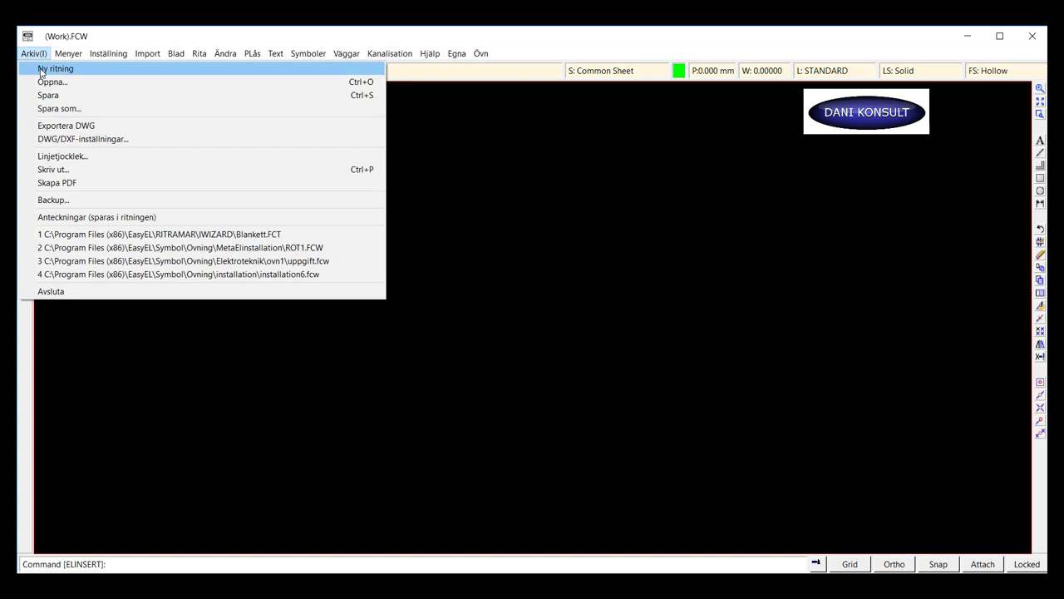
left_click(40, 70)
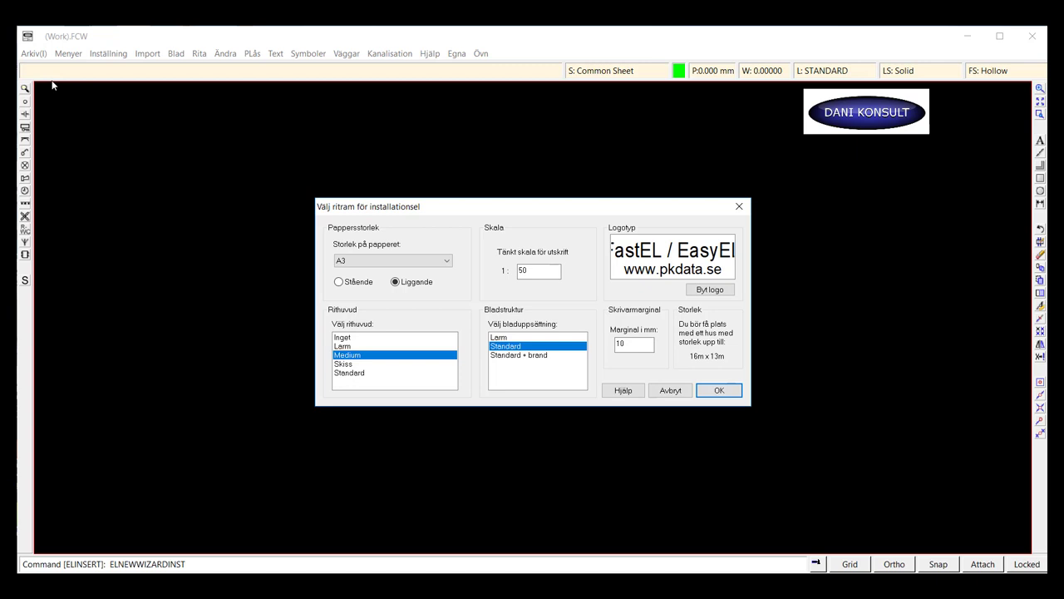
left_click(448, 261)
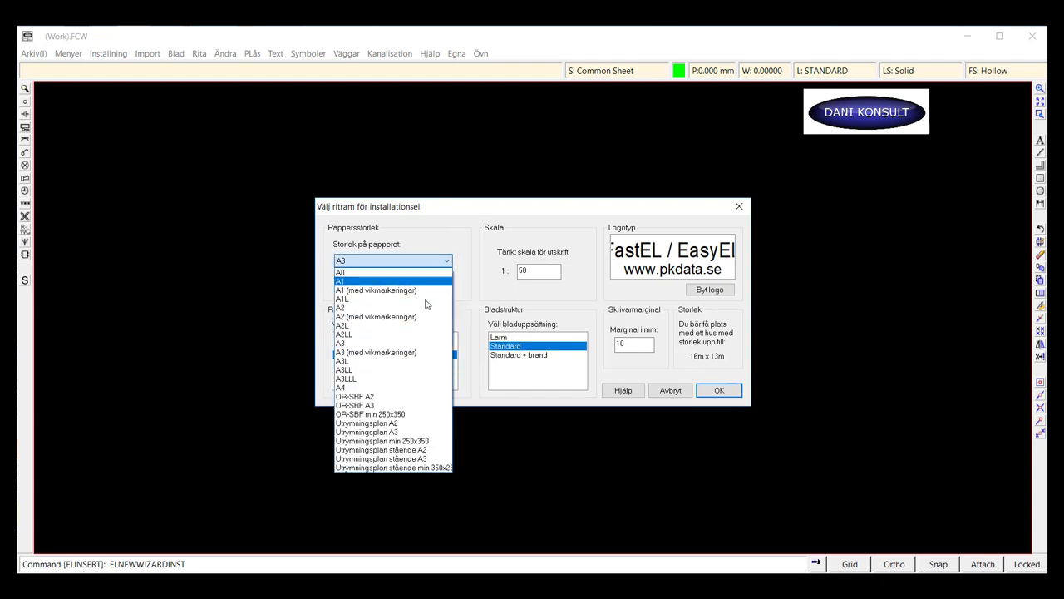
left_click(377, 387)
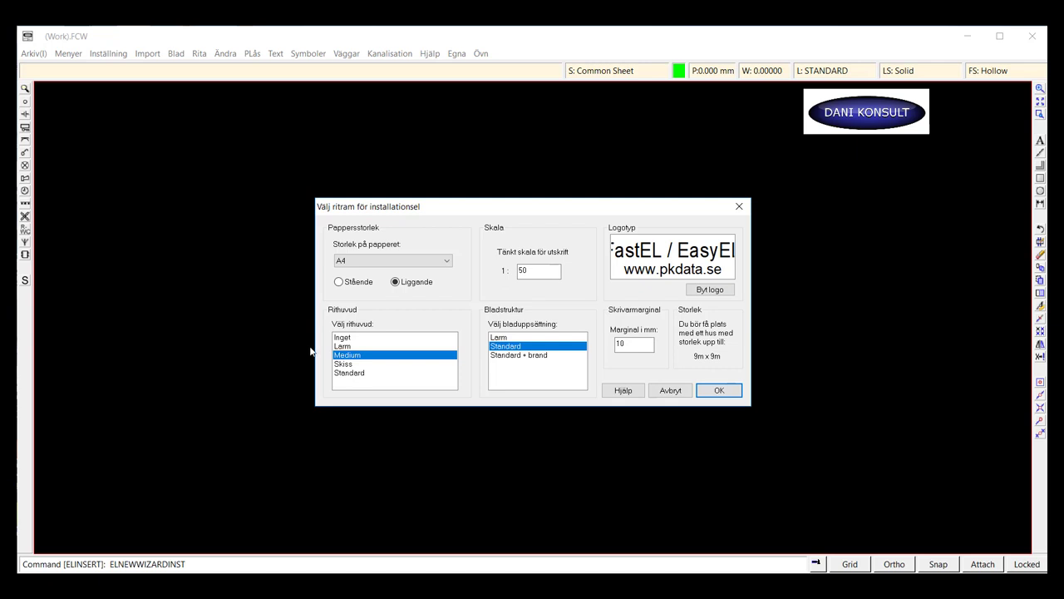
Choose Inget as the title block, confirm the A4 frame, and discard the old unsaved drawing
left_click(344, 338)
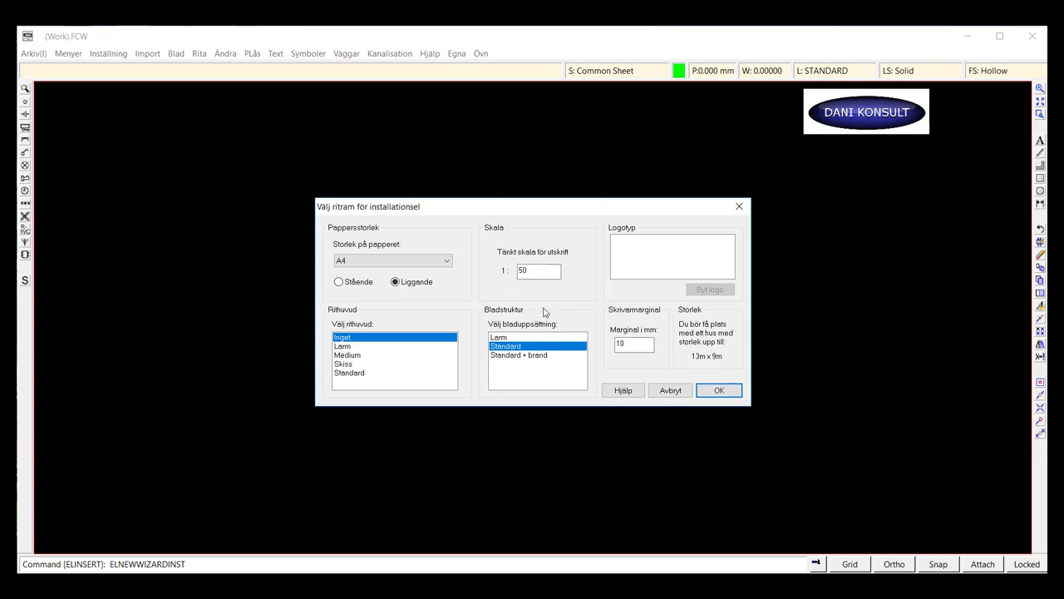
left_click(719, 391)
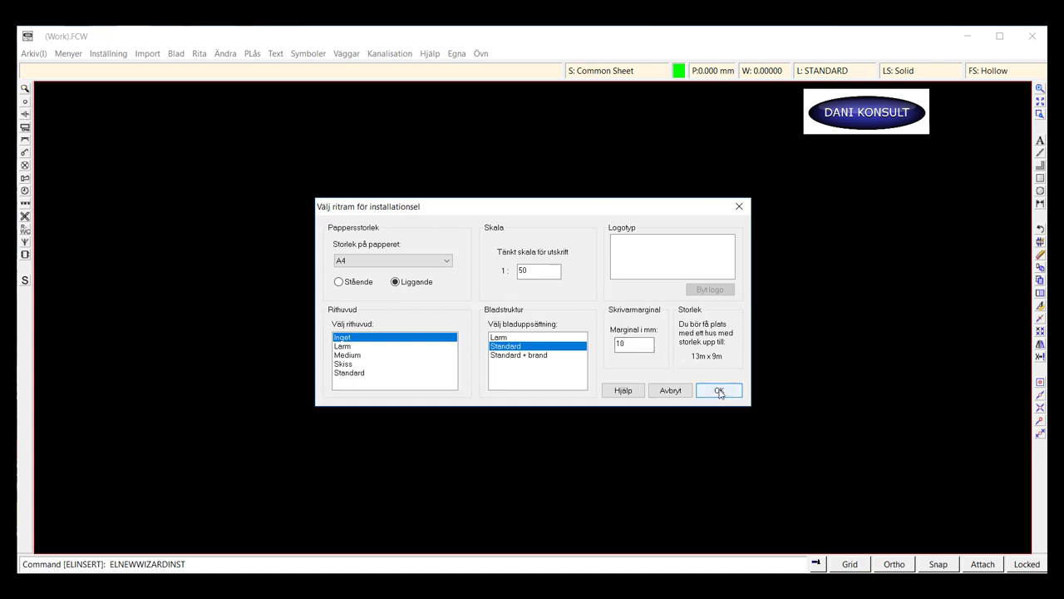
left_click(720, 392)
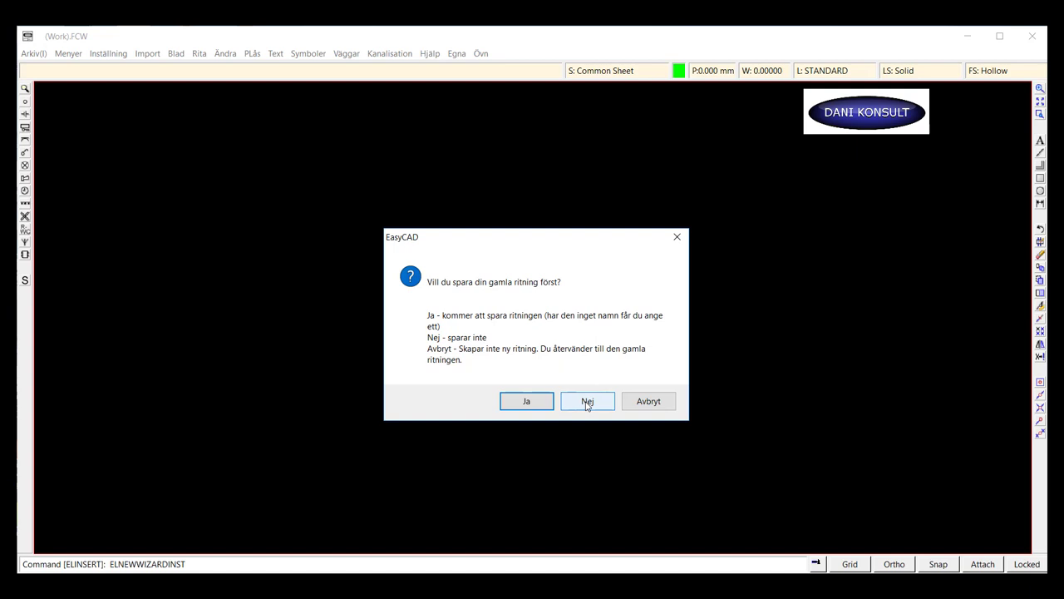
left_click(587, 403)
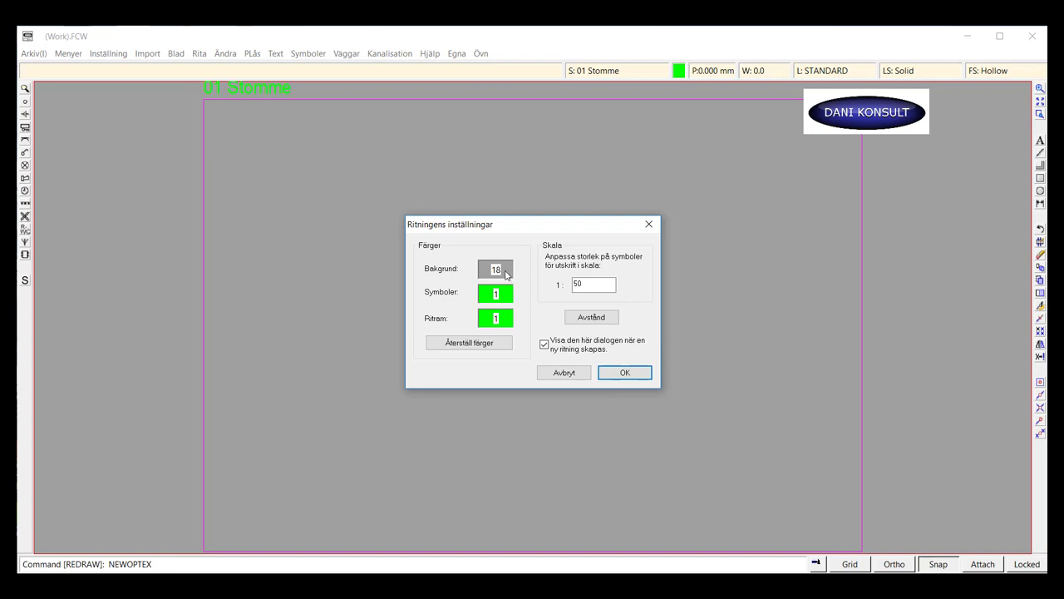
Set the Bakgrund colour to black and close Ritningens inställningar
left_click(505, 274)
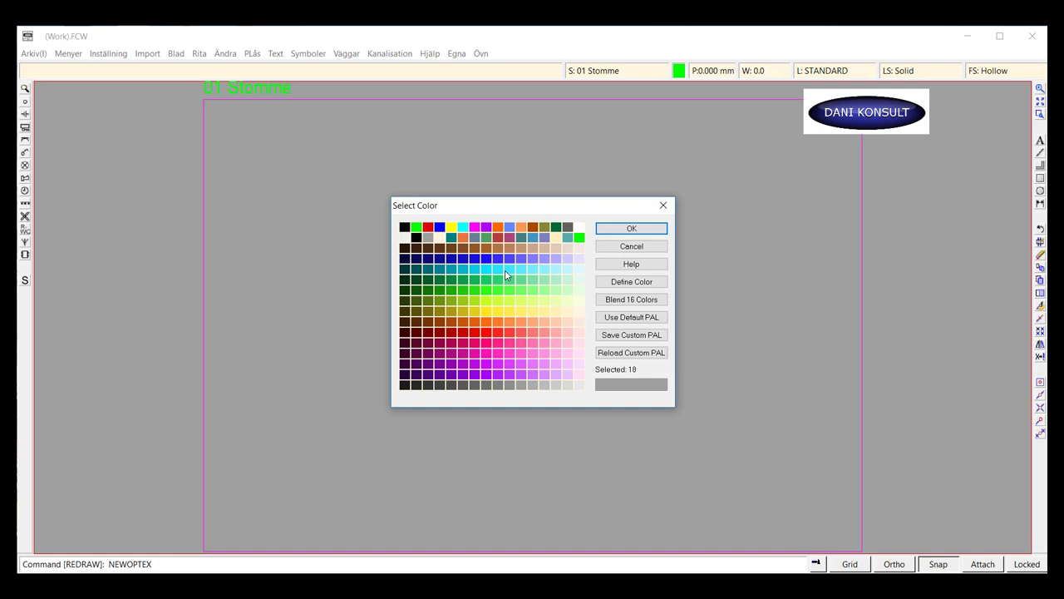
left_click(404, 227)
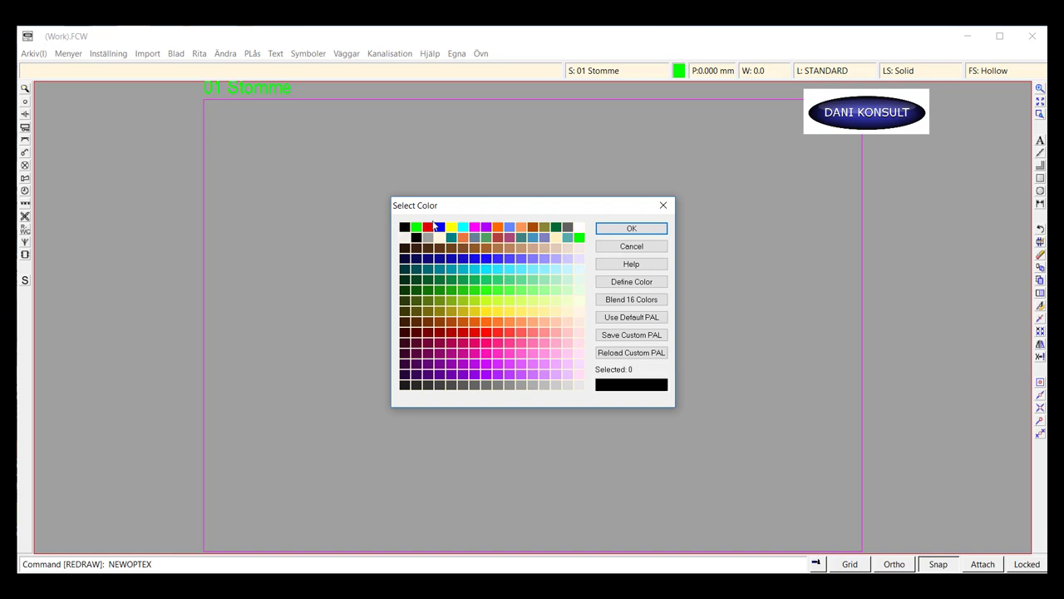
left_click(622, 232)
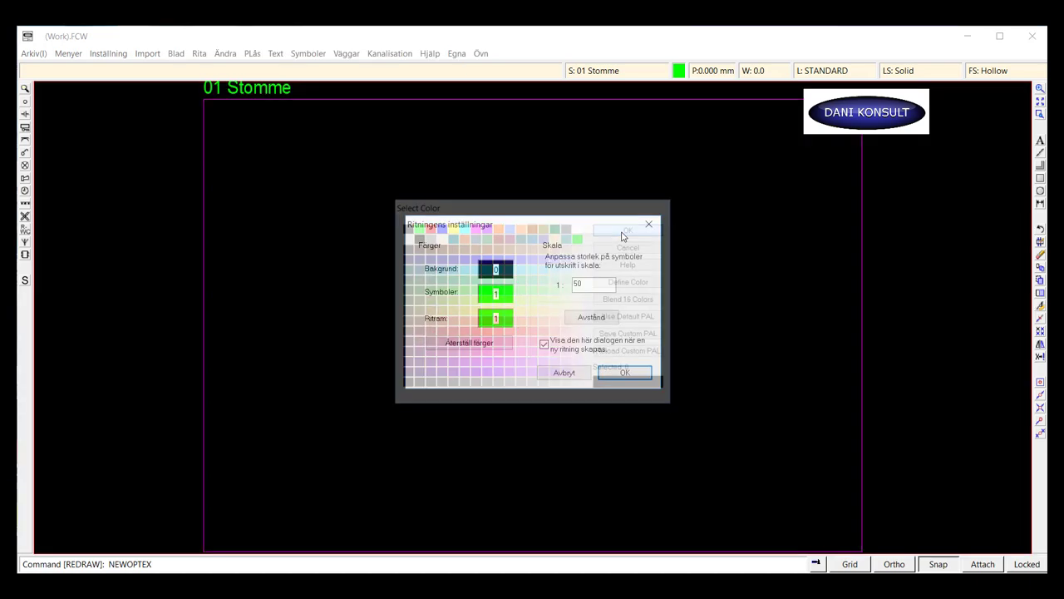
left_click(625, 374)
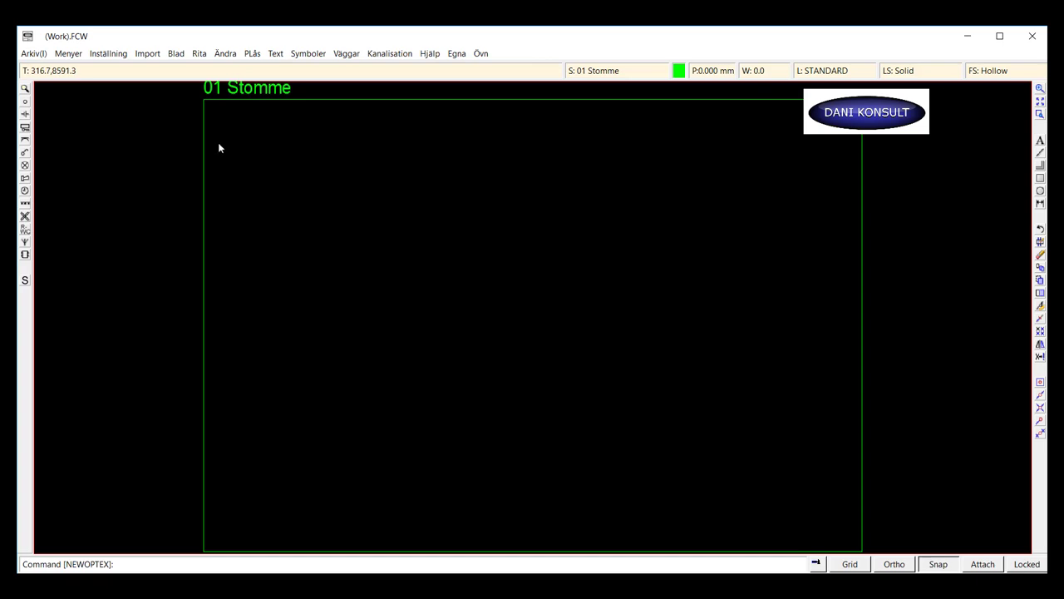
In Ritningsinställningar, change the Bakgrund colour to grey swatch 18 and close the settings
left_click(115, 60)
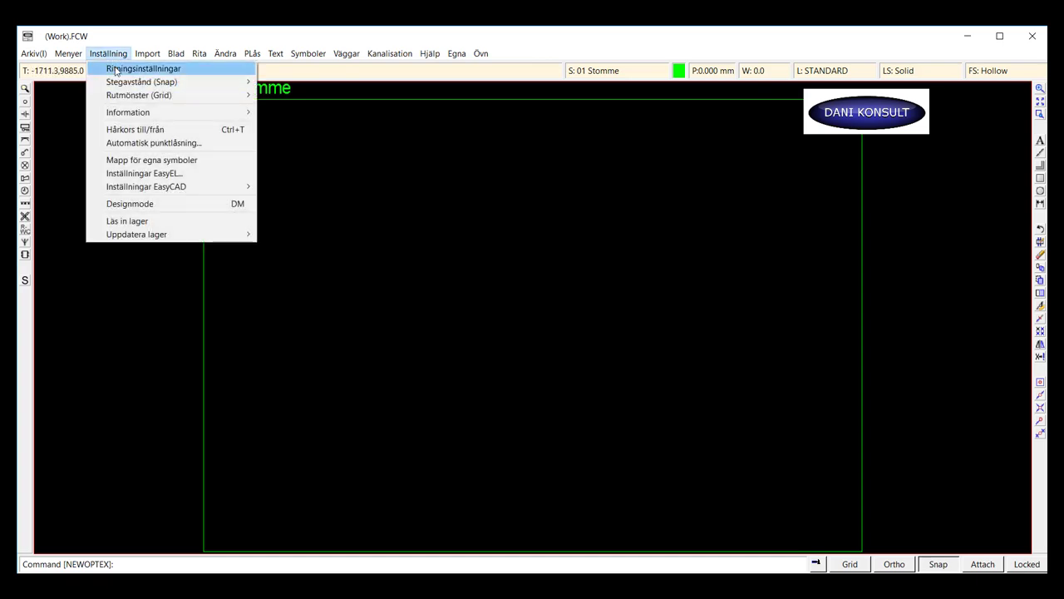
left_click(115, 70)
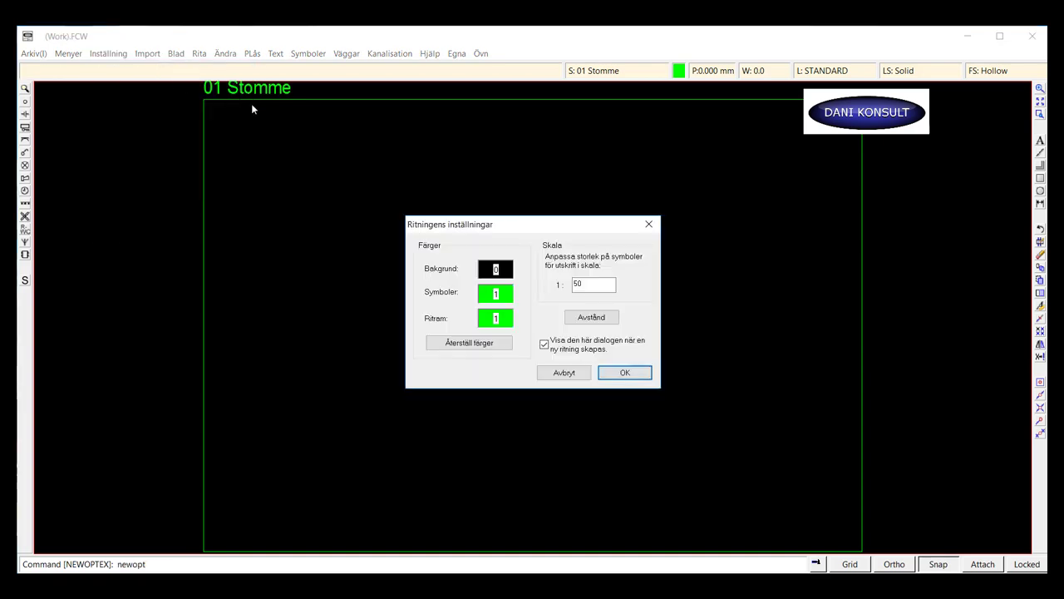
left_click(505, 275)
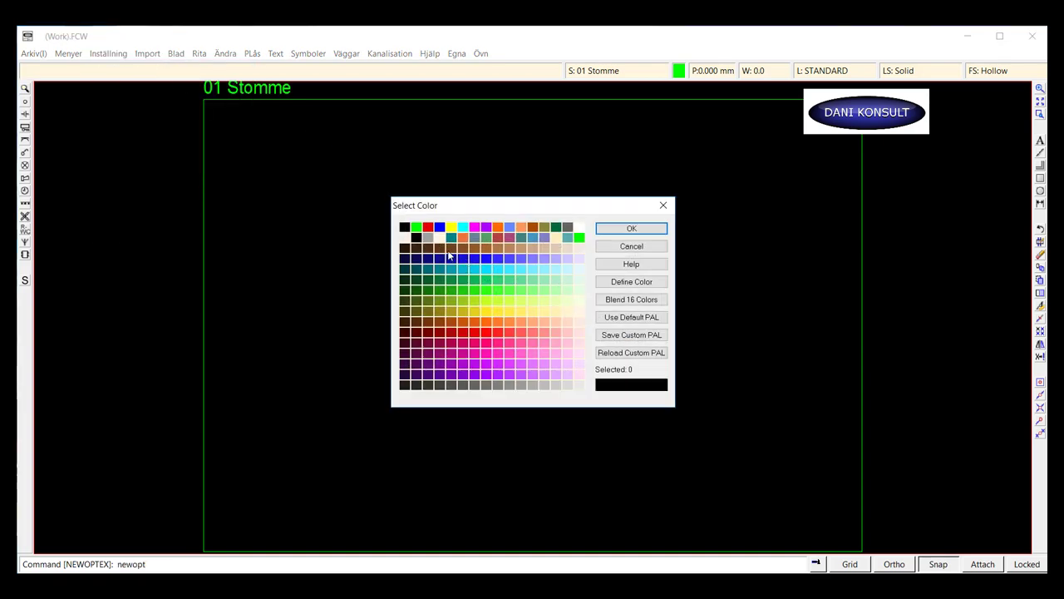
left_click(428, 238)
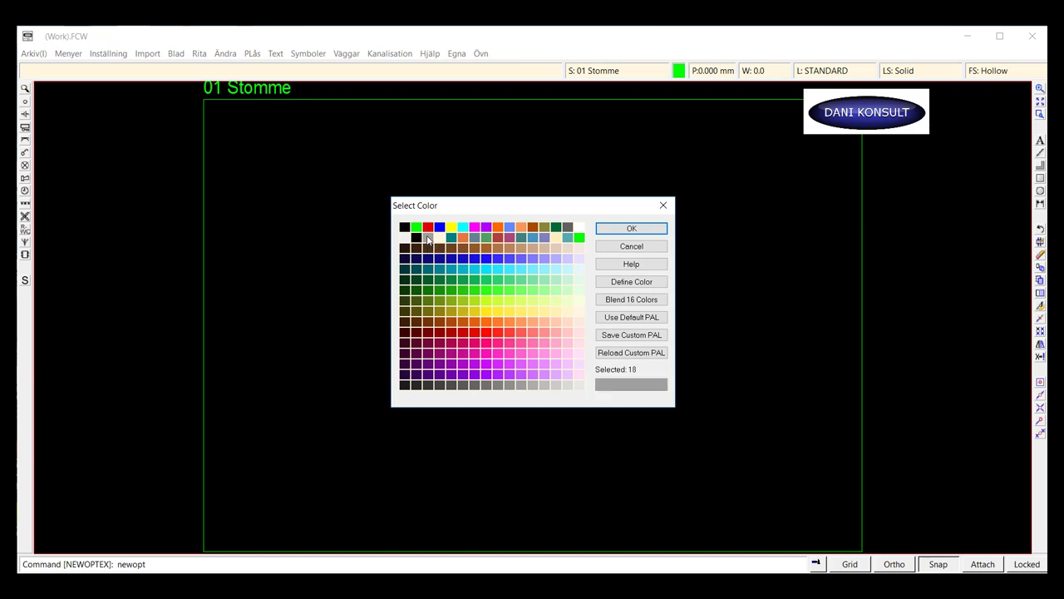
left_click(641, 234)
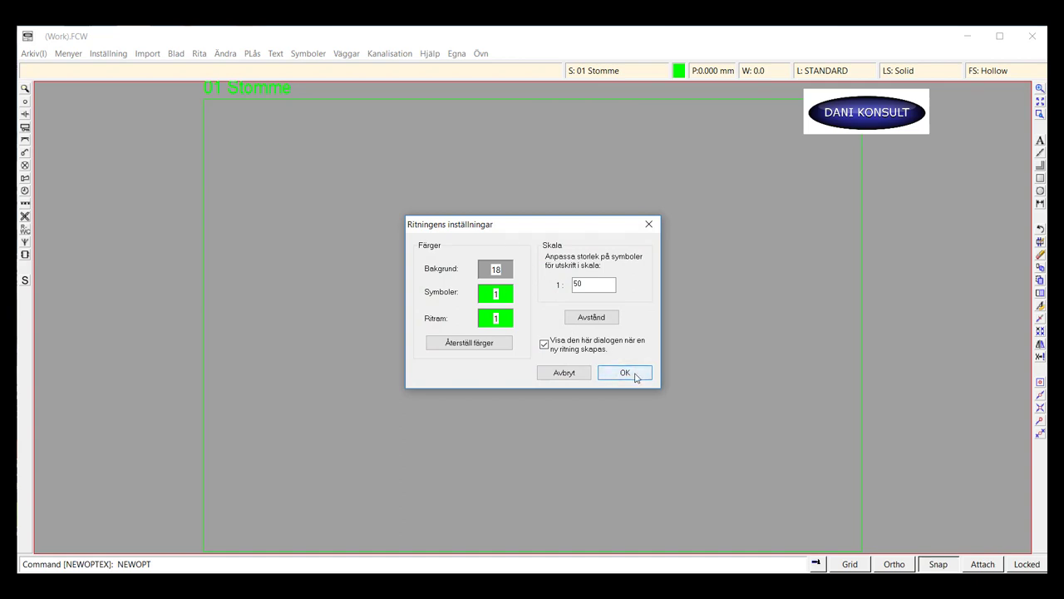
left_click(636, 375)
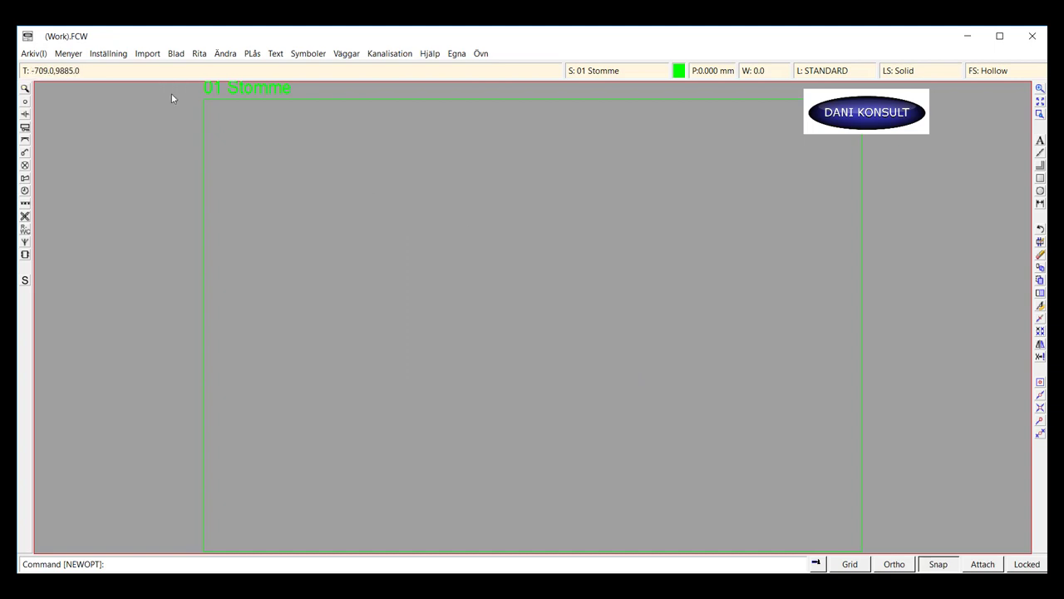
Switch the drawing background back to black, then bring up the Centraler symbol picker
left_click(114, 57)
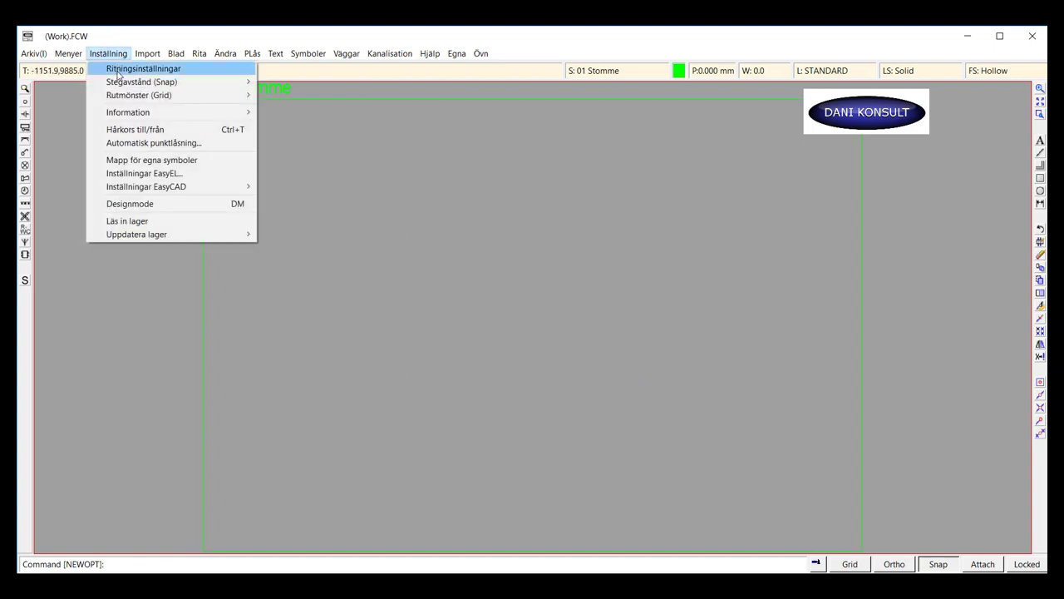
left_click(116, 68)
left_click(503, 270)
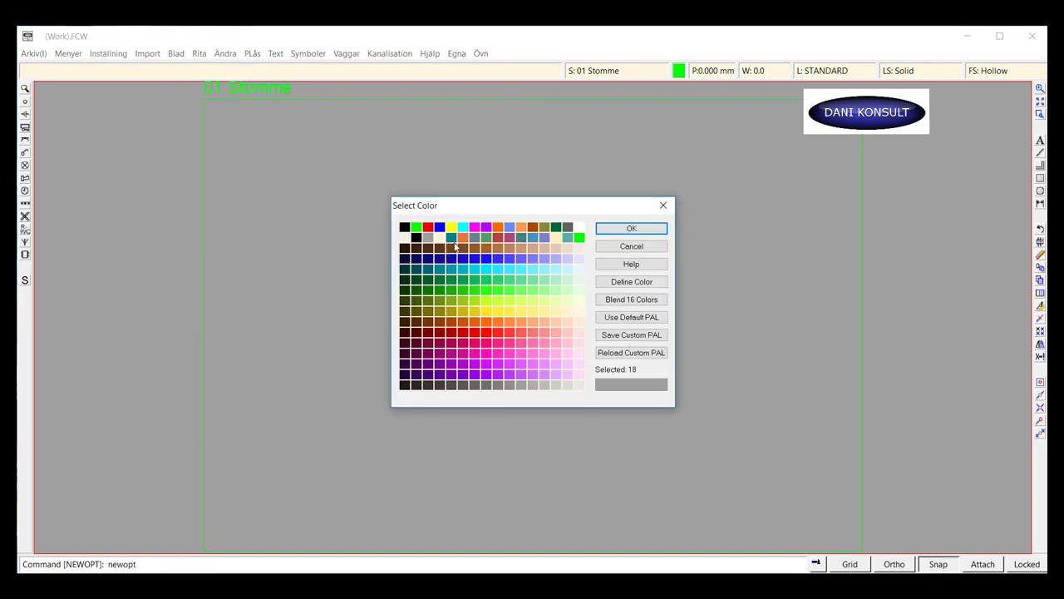
left_click(404, 229)
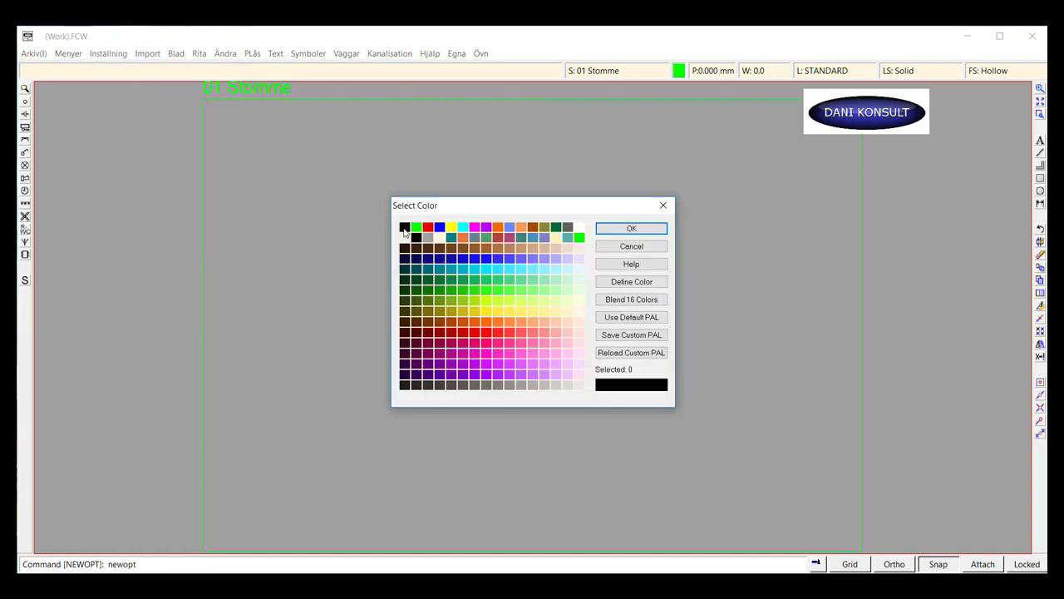
left_click(655, 231)
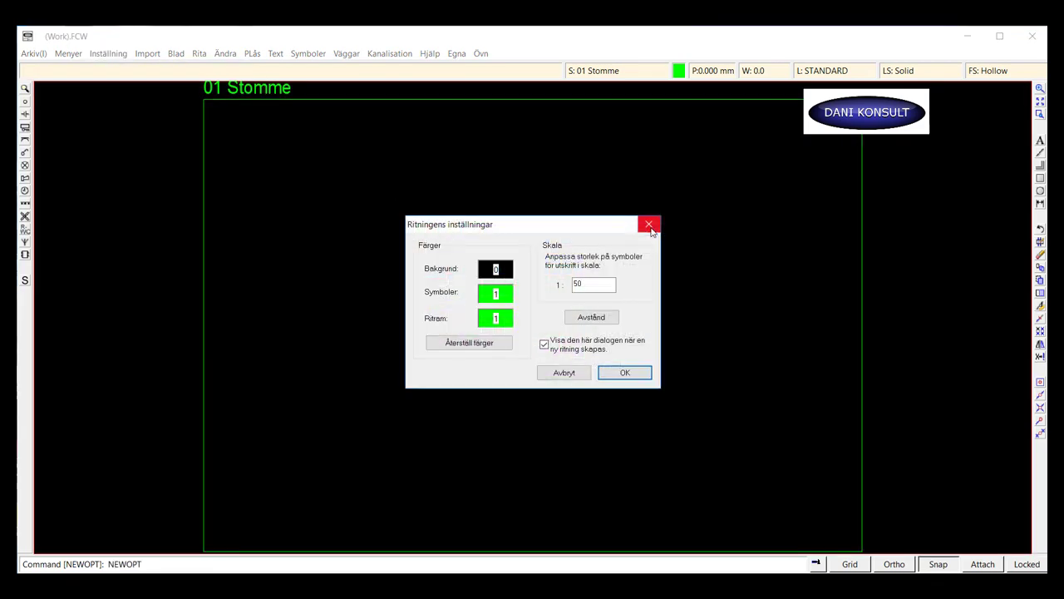
left_click(625, 374)
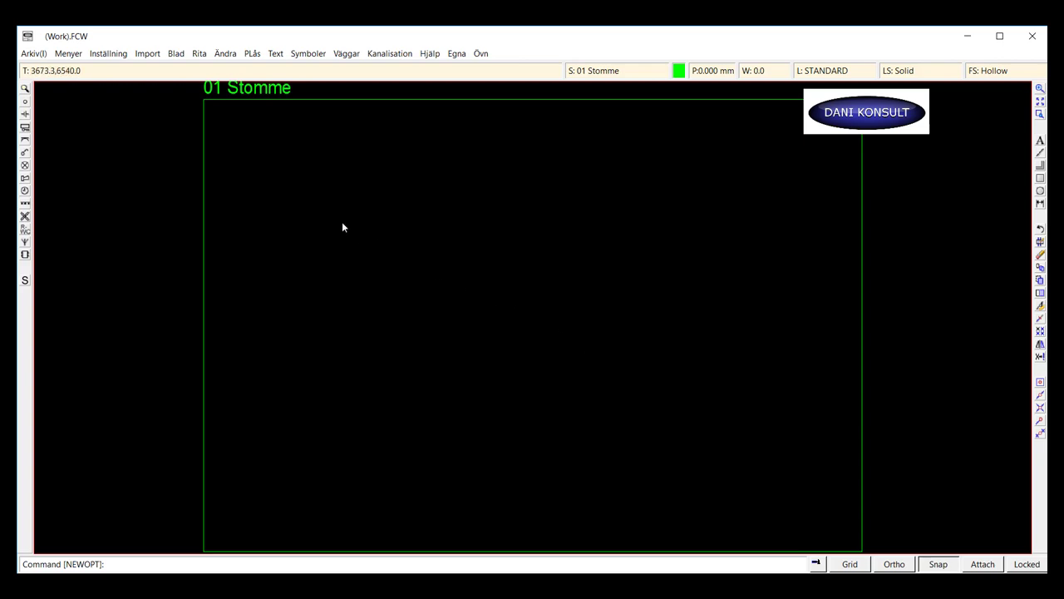
left_click(26, 128)
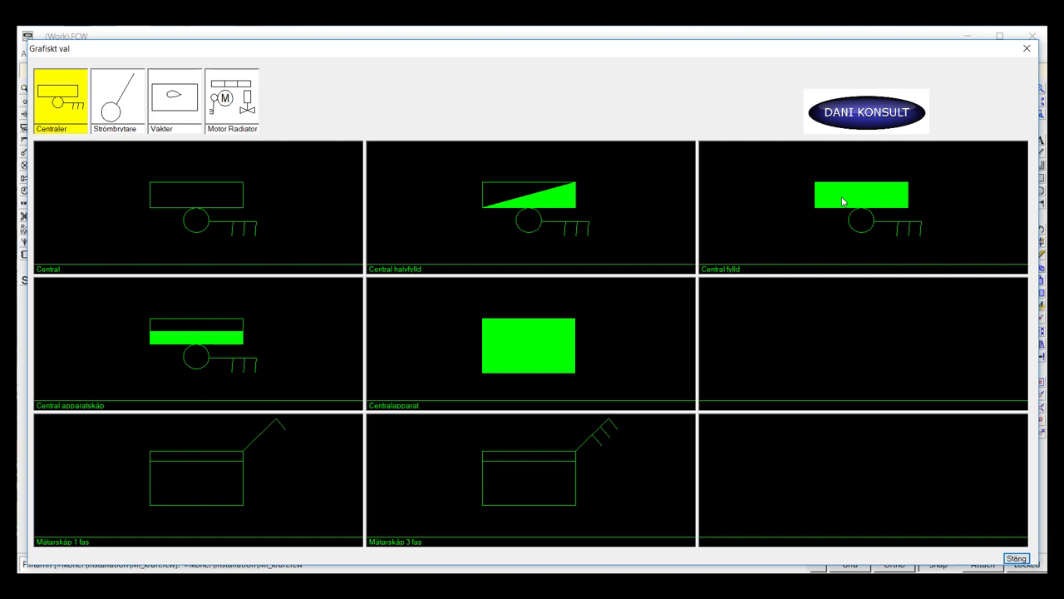
Pick the Central fylld symbol from the Centraler list
left_click(842, 202)
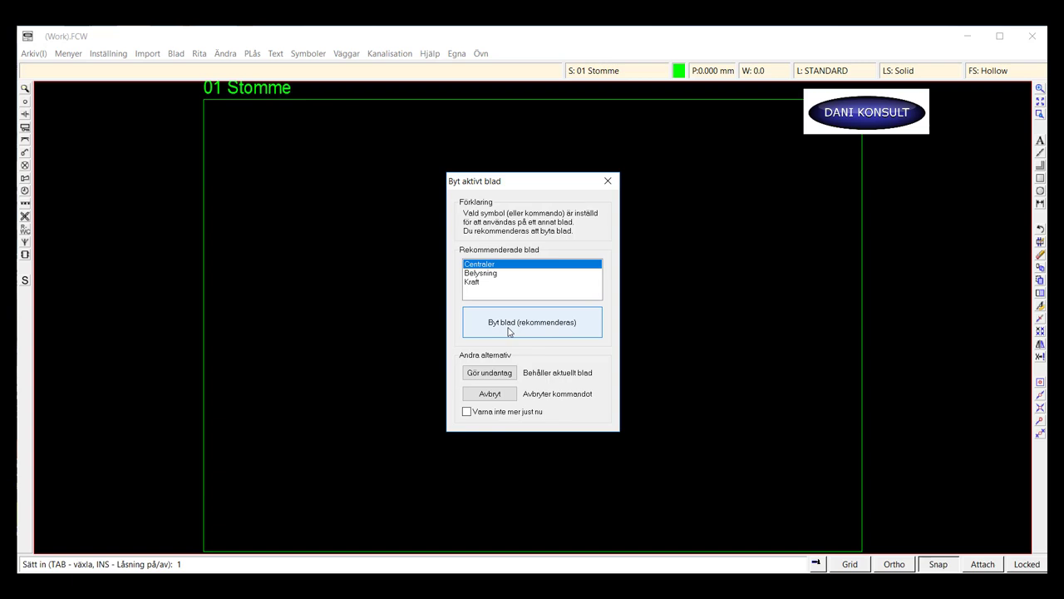
Switch to the recommended 01 Centraler sheet and zoom in on the drawing
left_click(508, 331)
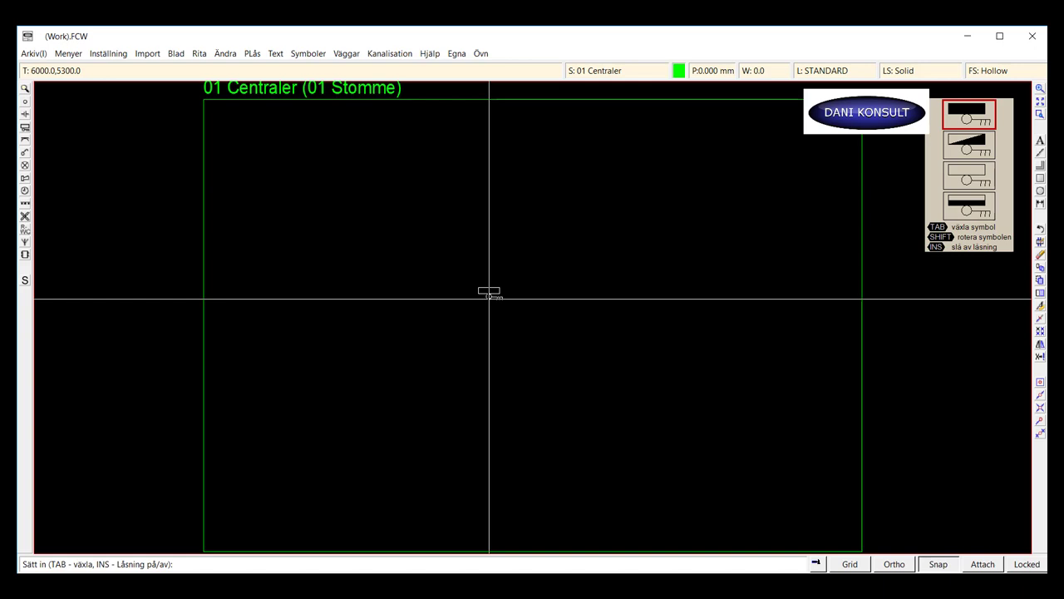
scroll(489, 293, "down", 2)
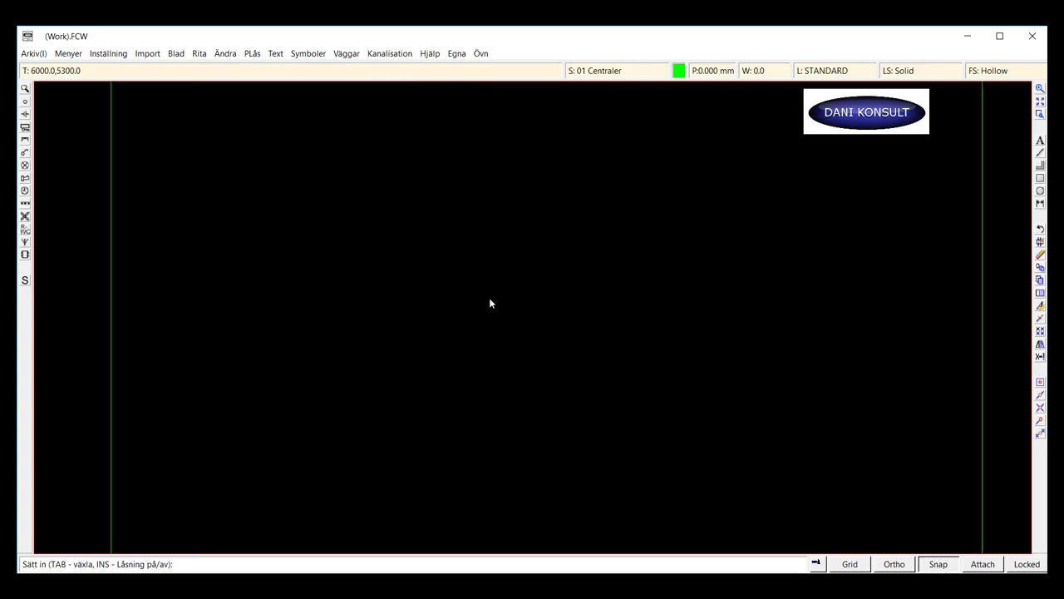
scroll(485, 308, "up", 1)
scroll(486, 308, "up", 1)
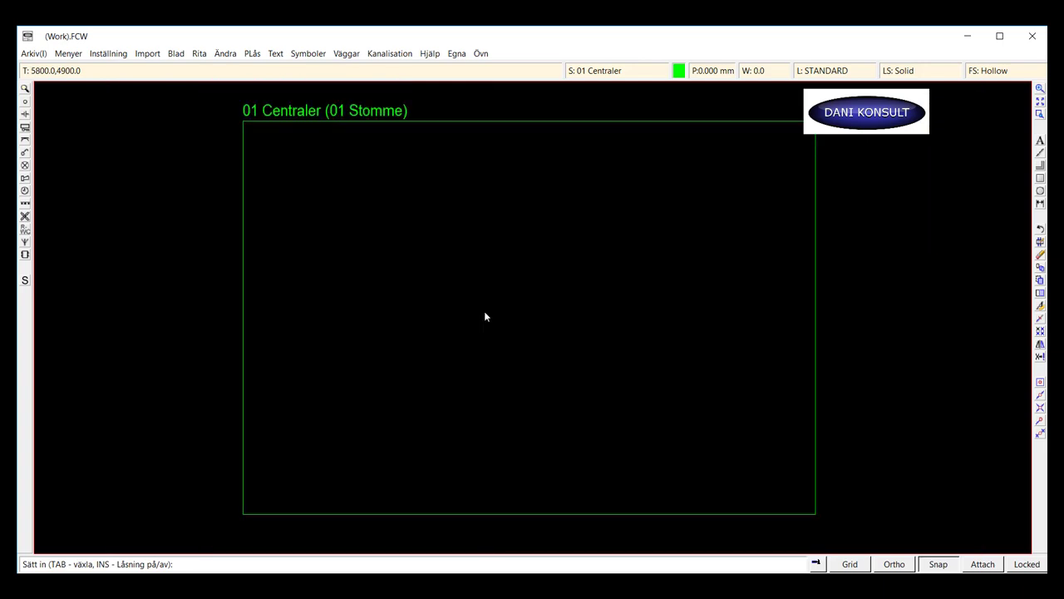
scroll(486, 307, "up", 1)
scroll(485, 307, "up", 1)
scroll(482, 313, "down", 2)
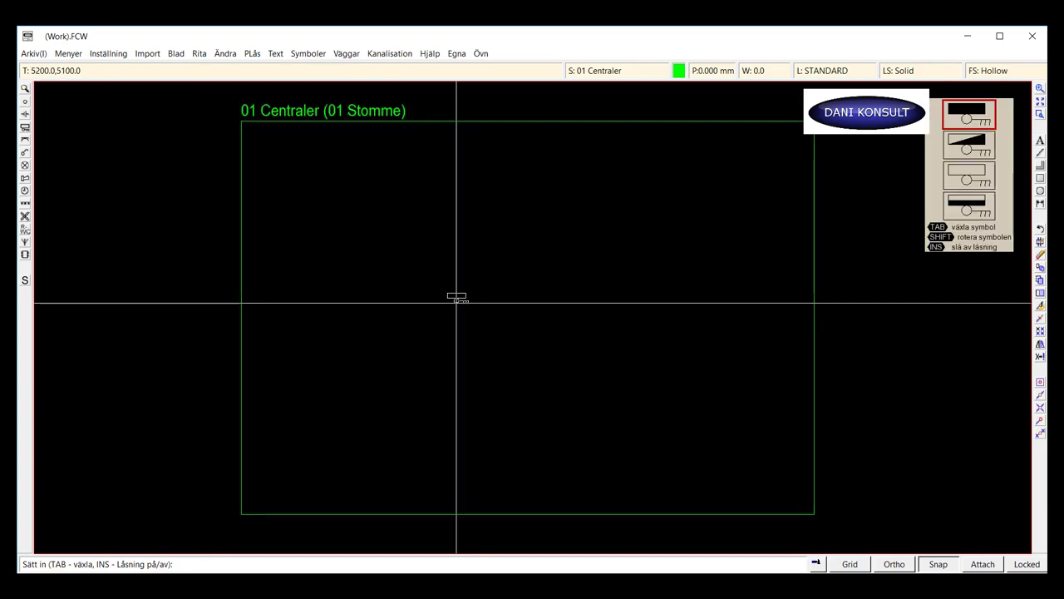
scroll(457, 299, "up", 1)
scroll(455, 307, "down", 1)
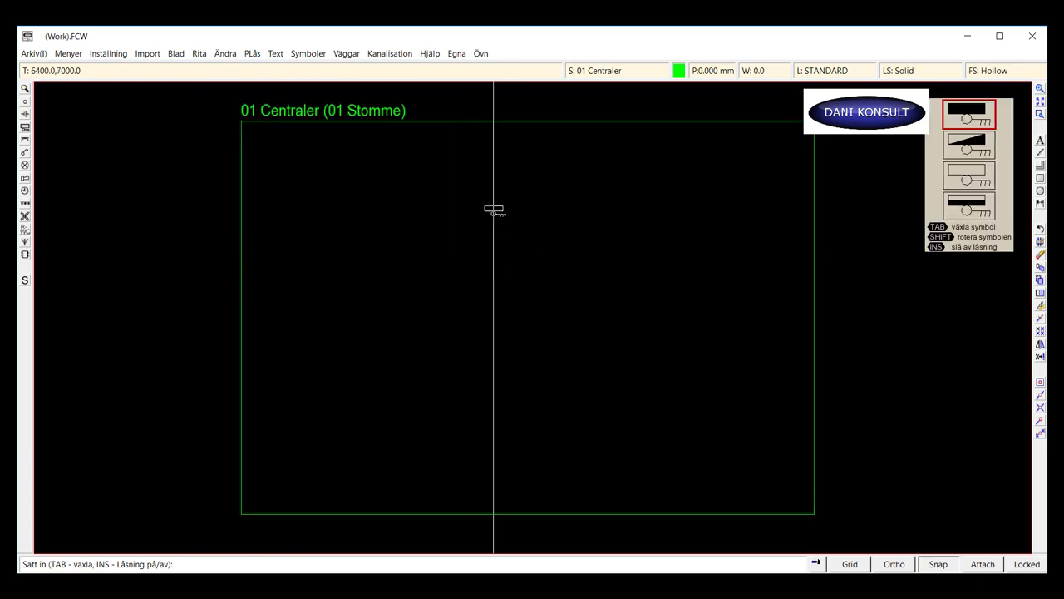
scroll(540, 343, "up", 1)
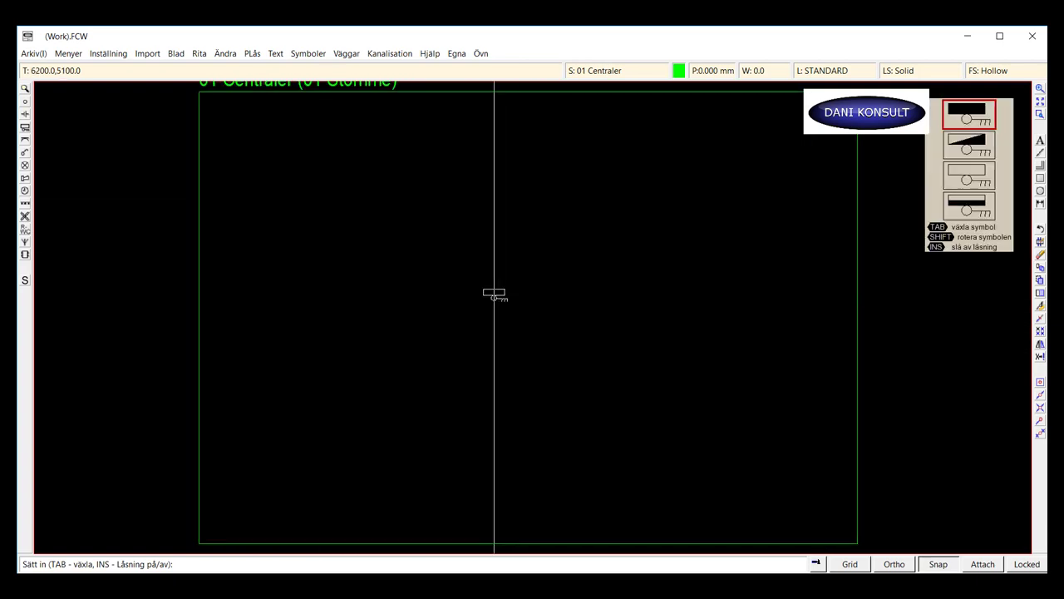
scroll(494, 296, "up", 1)
scroll(494, 296, "up", 1)
scroll(486, 300, "up", 1)
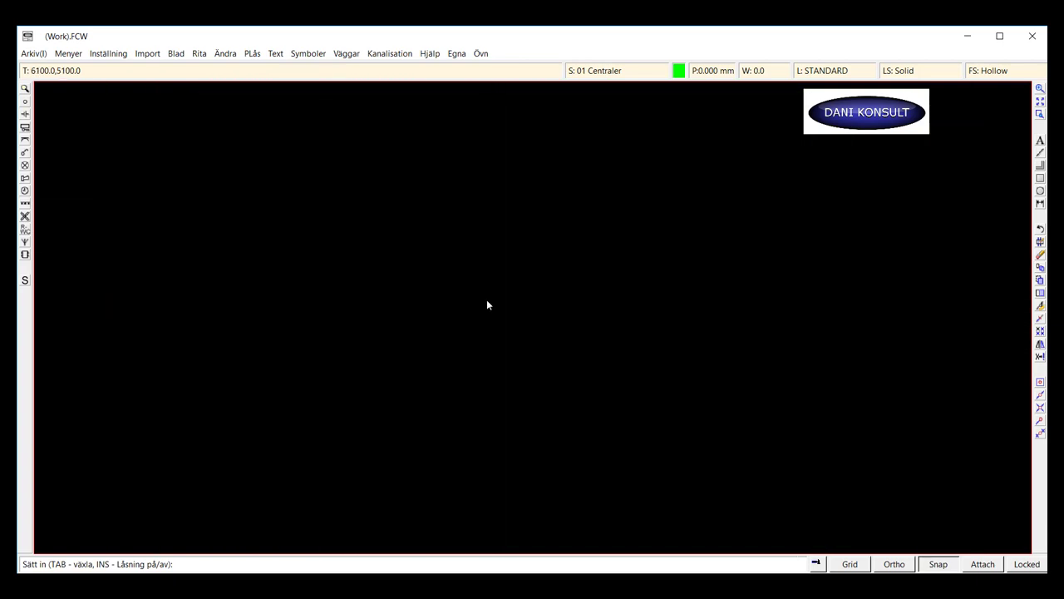
scroll(487, 300, "up", 1)
scroll(466, 292, "up", 1)
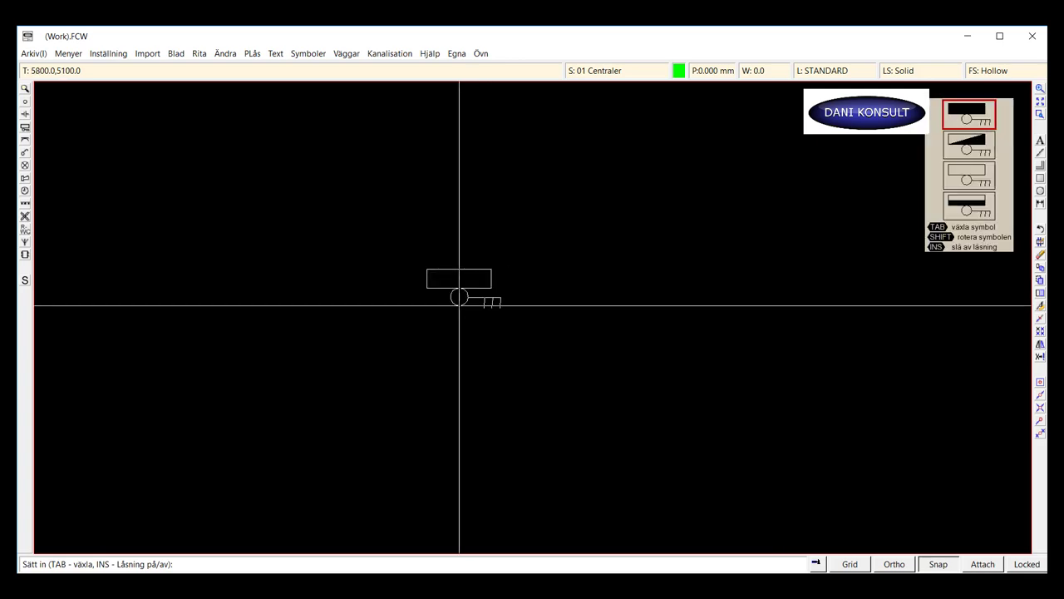
scroll(463, 306, "down", 1)
scroll(463, 304, "down", 1)
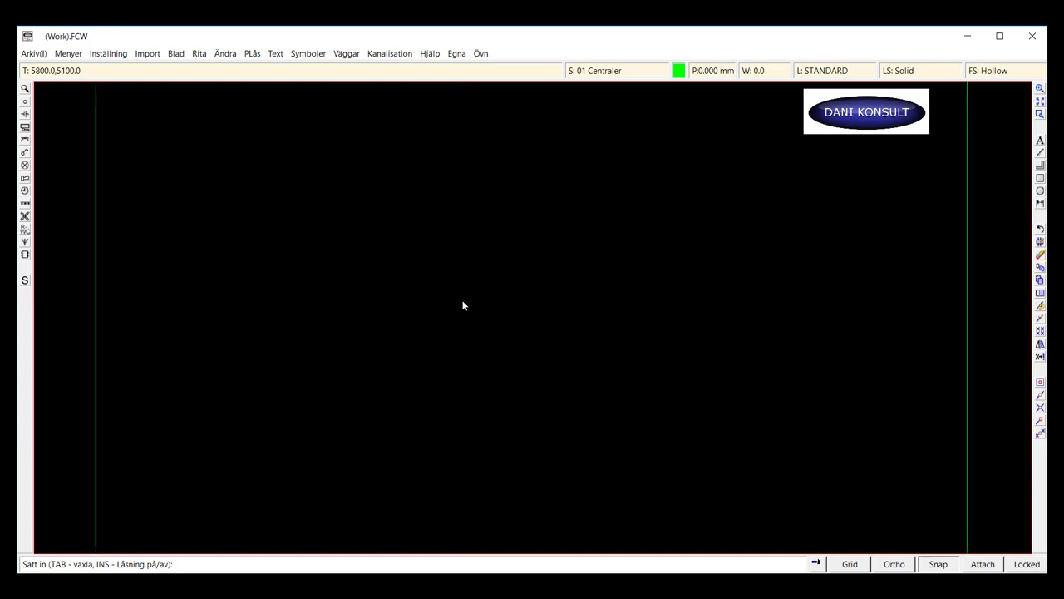
scroll(457, 277, "up", 1)
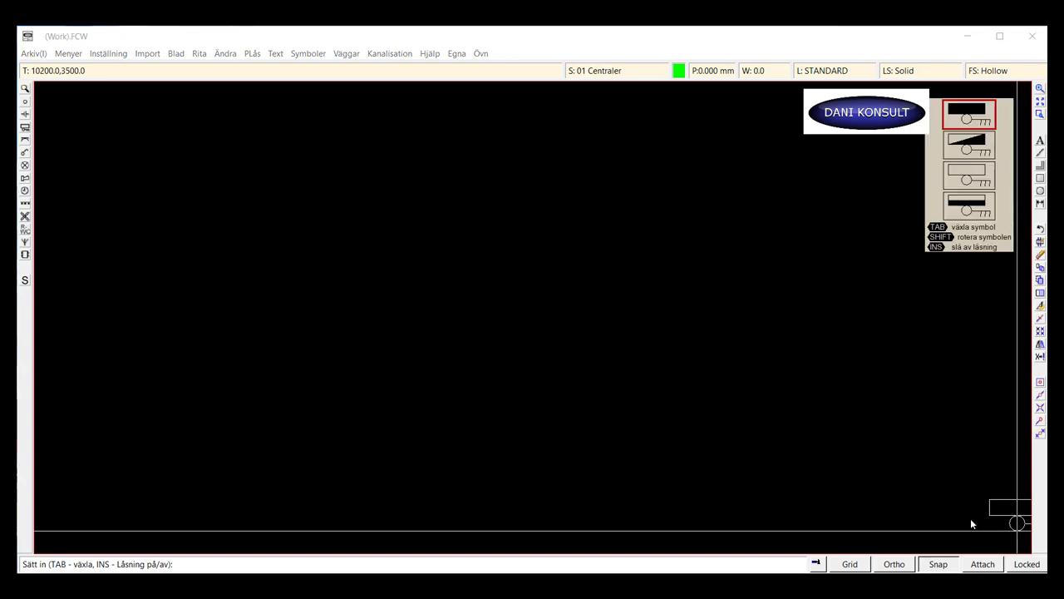
Place one filled Central board left of the drawing's centre and end the insert command
left_click(908, 463)
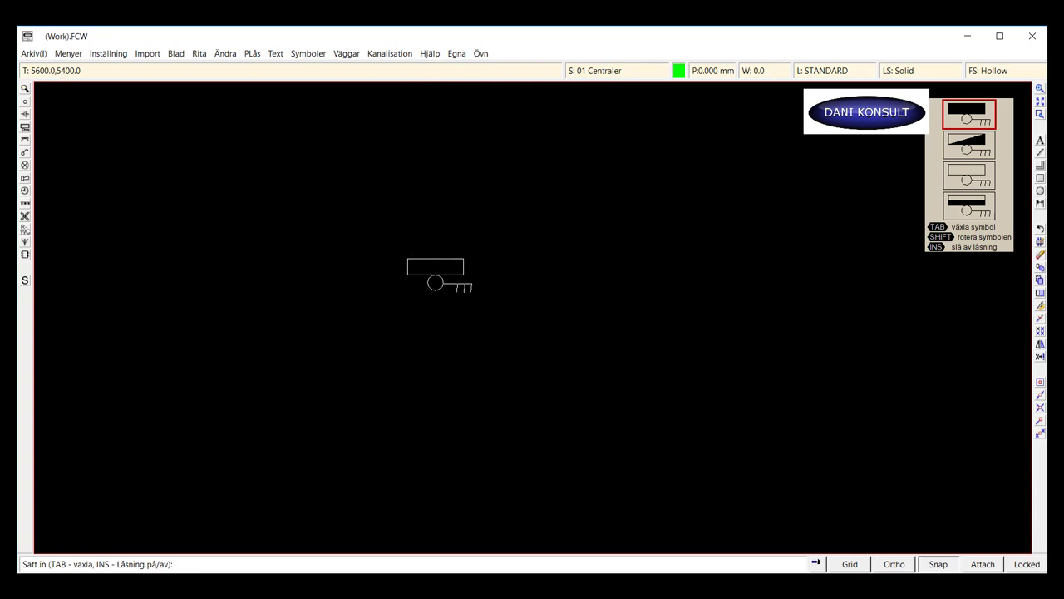
left_click(447, 291)
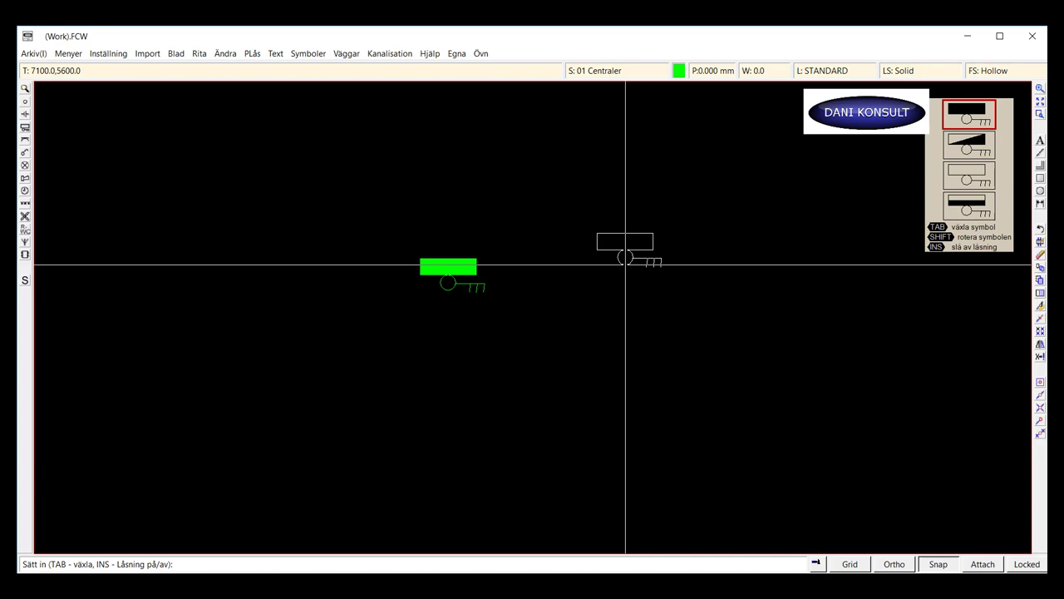
key("Escape")
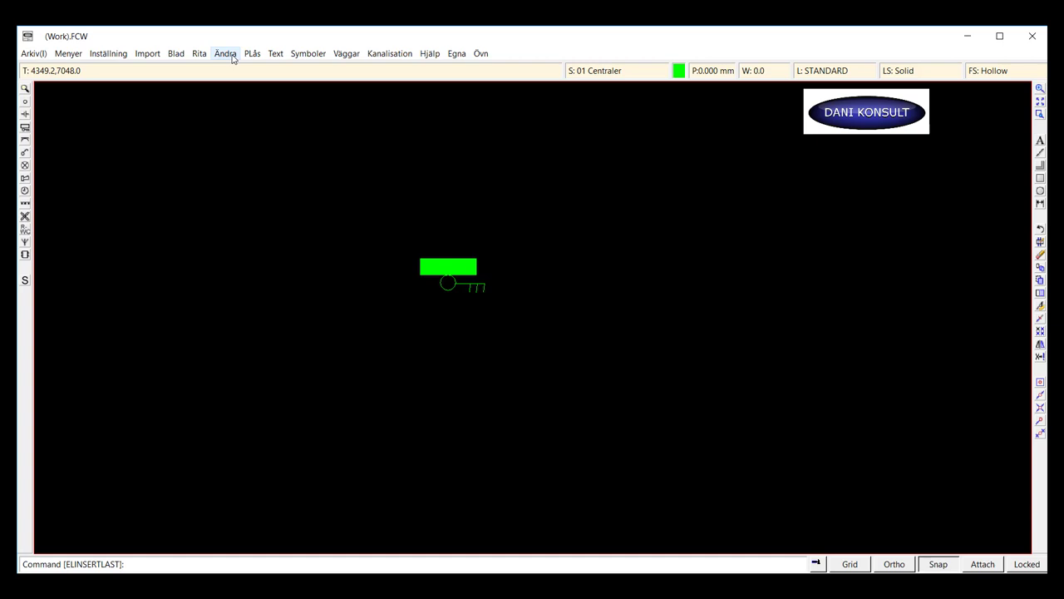
Start the Rotera command after briefly opening and closing the Ändra menu
left_click(233, 58)
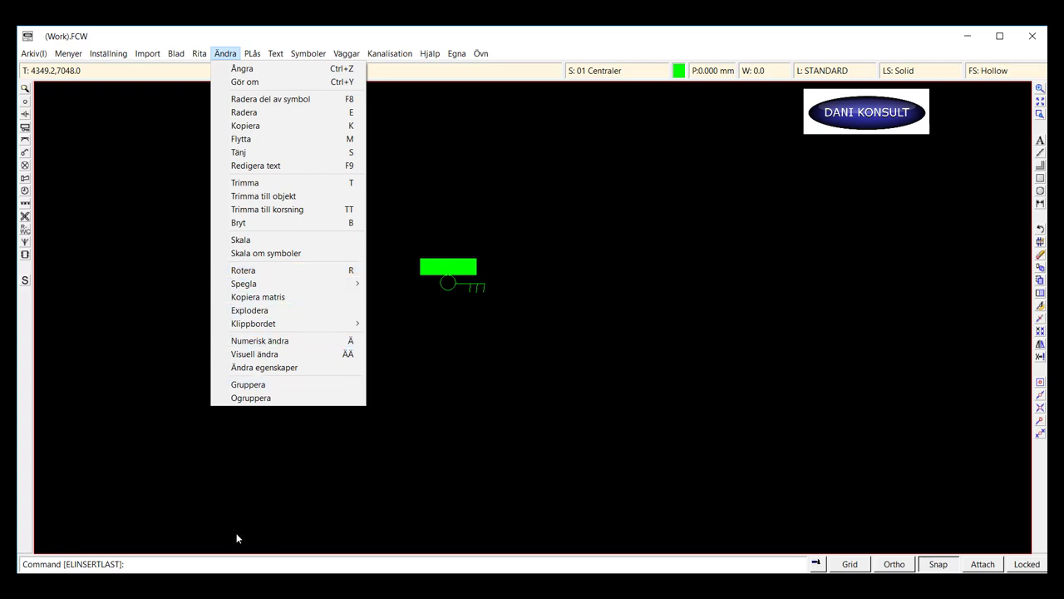
left_click(172, 569)
type("r")
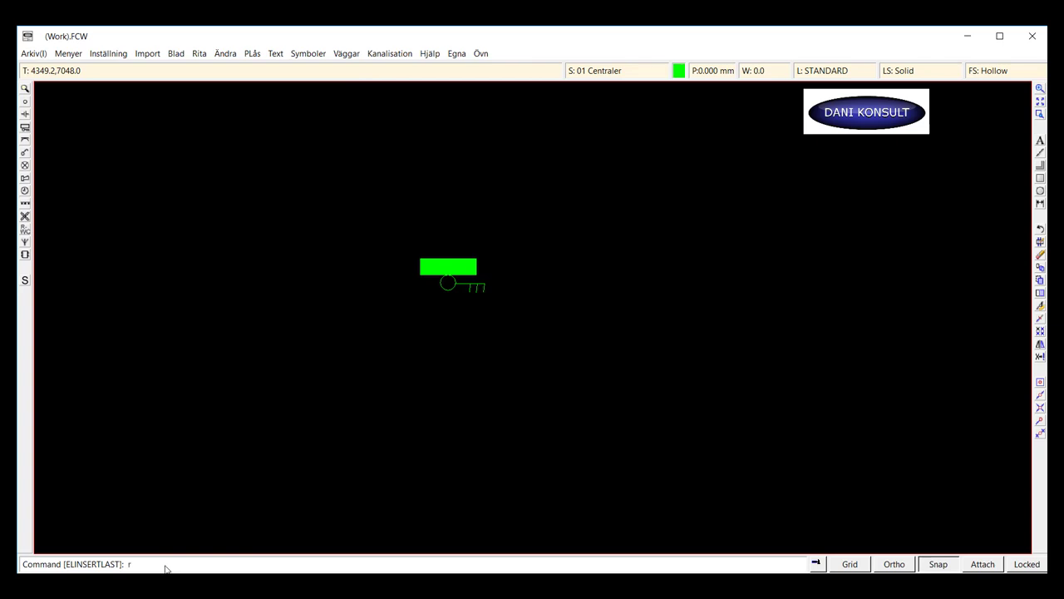
key("Return")
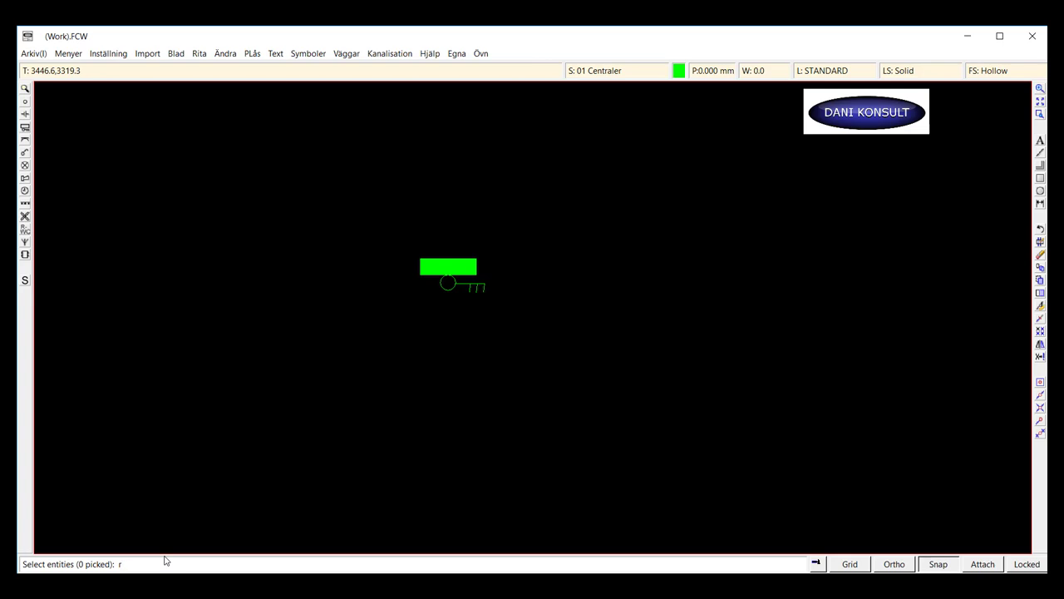
Select the green Central board with a window and rotate it 90° about a chosen pivot
key("BackSpace")
left_click(358, 214)
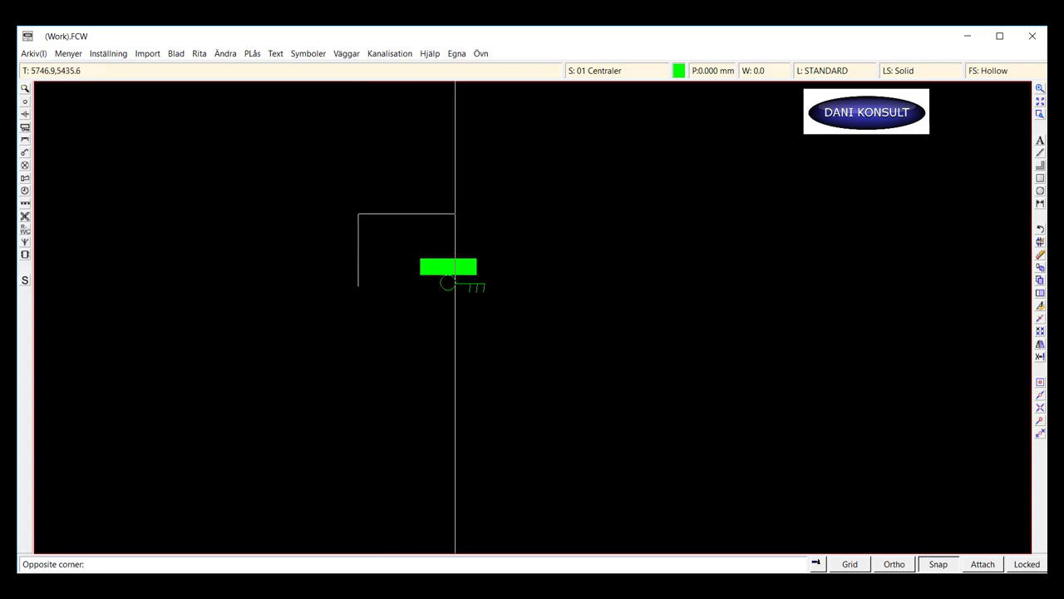
left_click(516, 329)
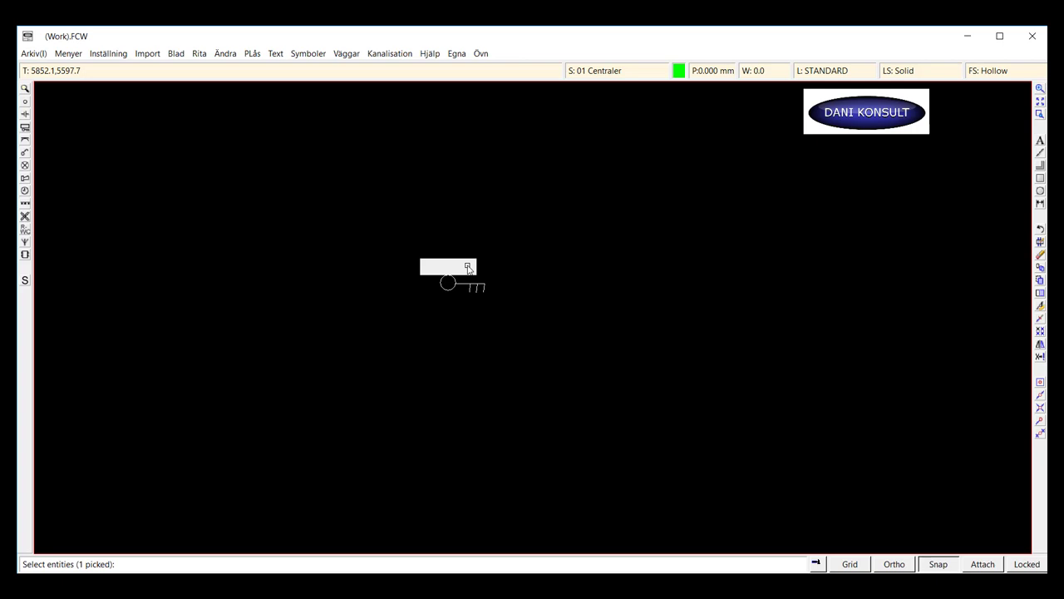
key("r")
key("o")
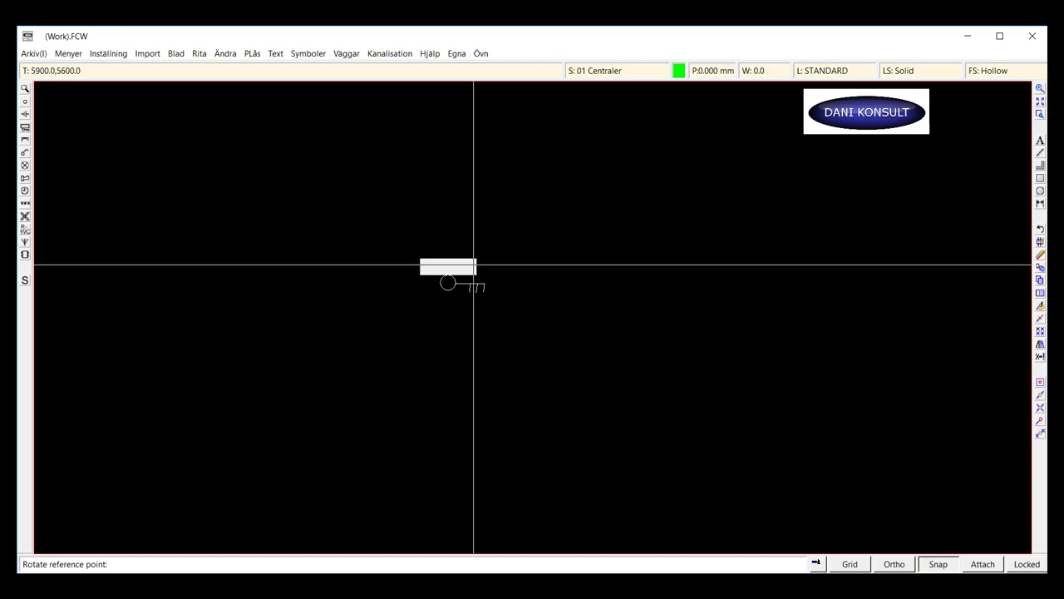
left_click(474, 265)
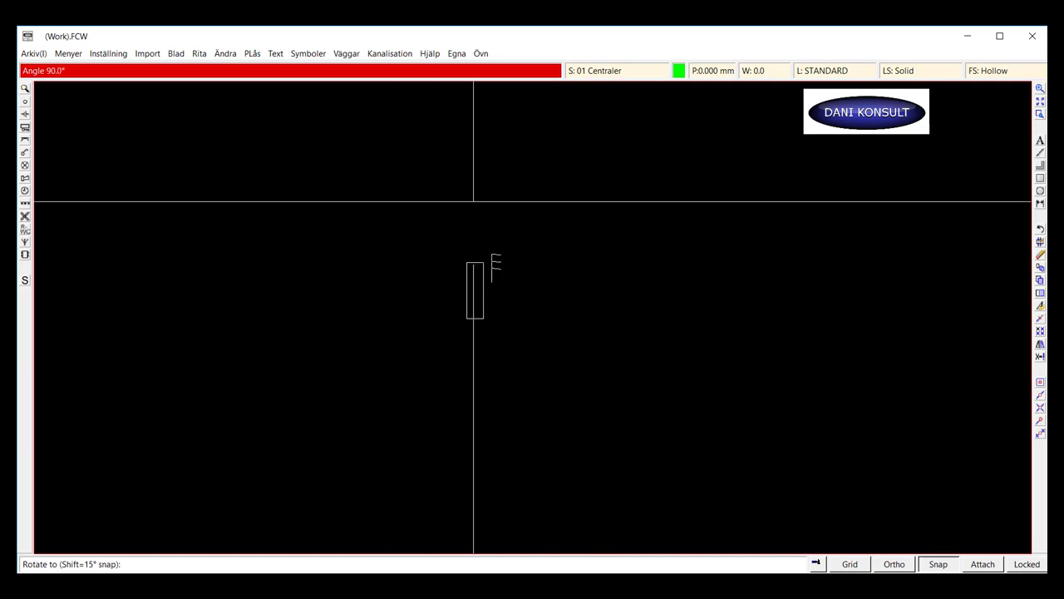
left_click(474, 201)
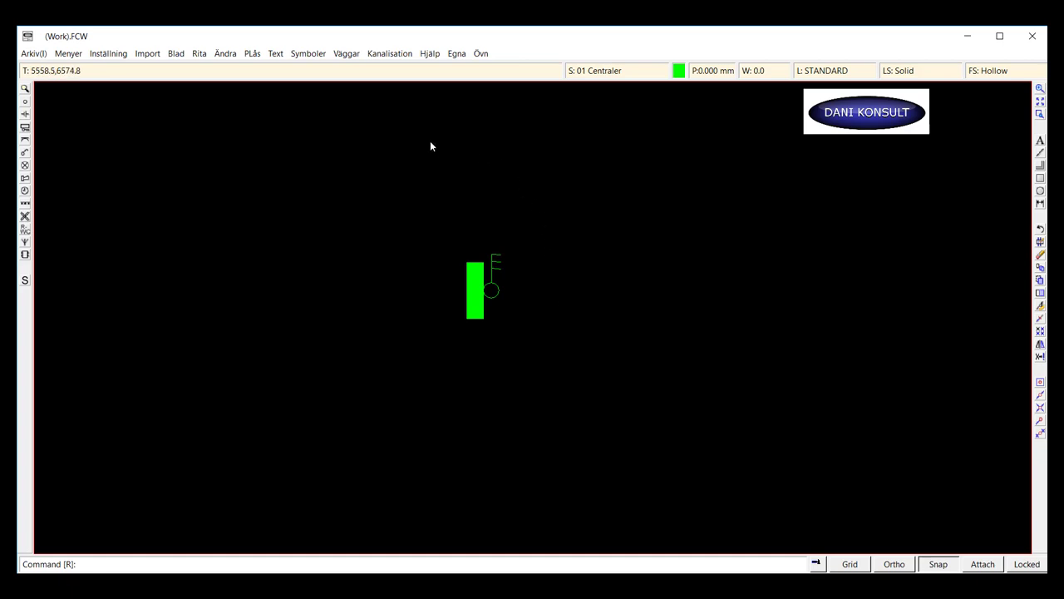
Start a cable run and make 01 Område the active sheet
left_click(201, 59)
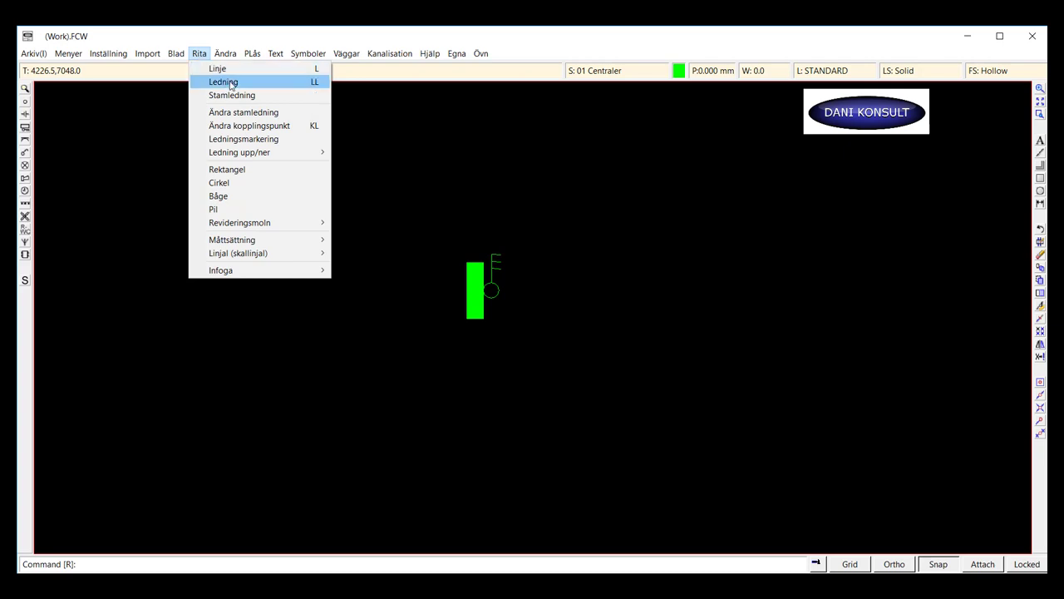
left_click(230, 83)
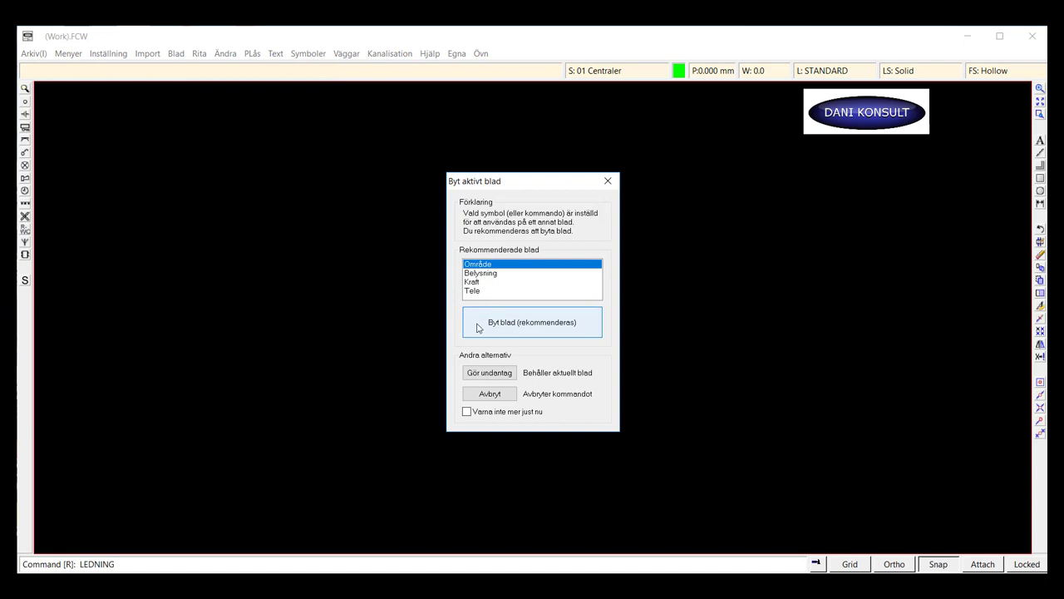
left_click(477, 328)
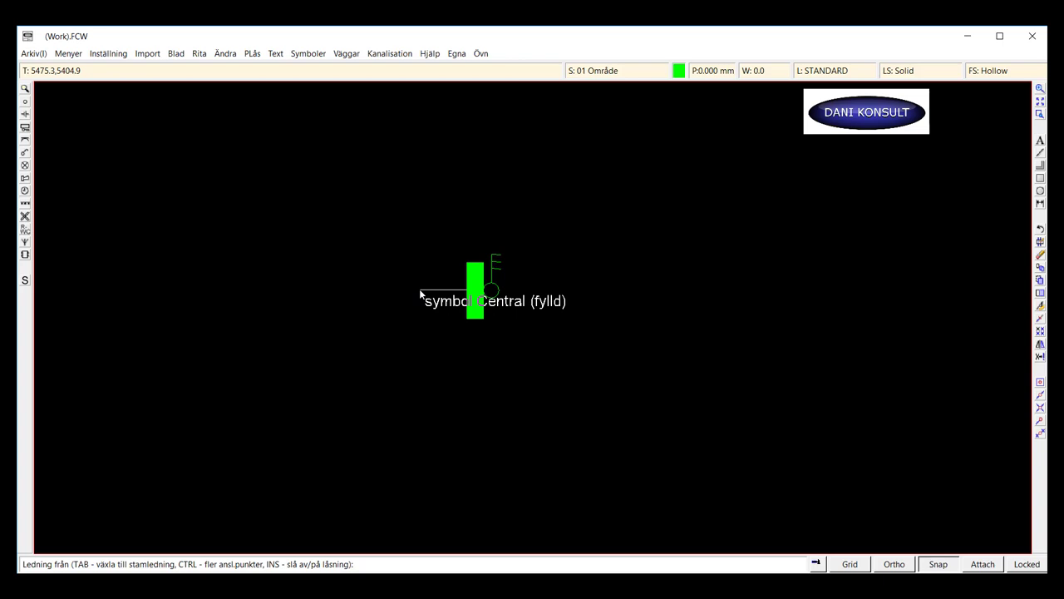
Draw the cable from the Central board left to a corner, then straight down
left_click(421, 292)
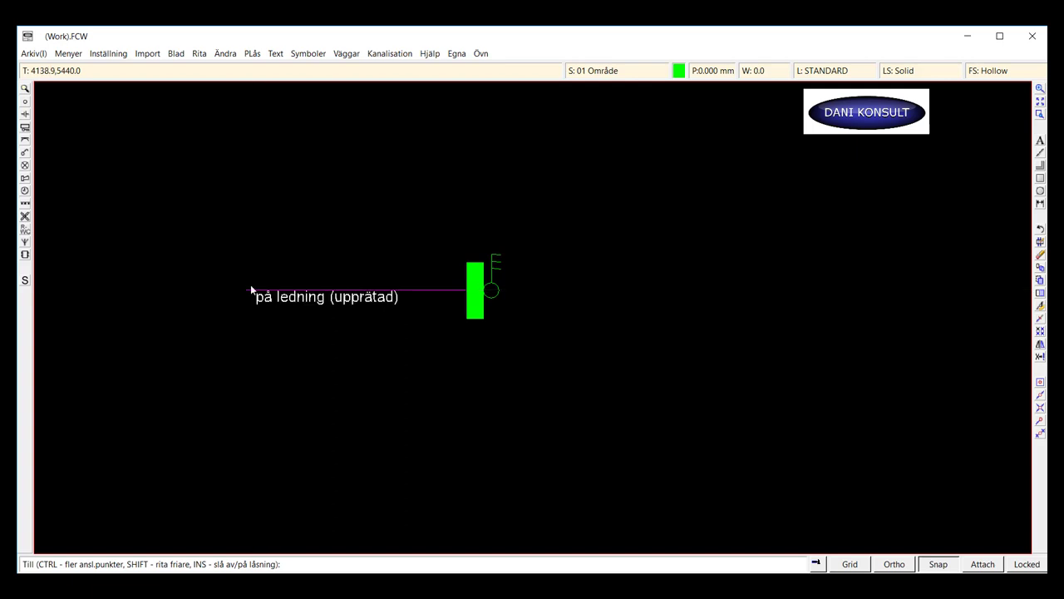
left_click(245, 289)
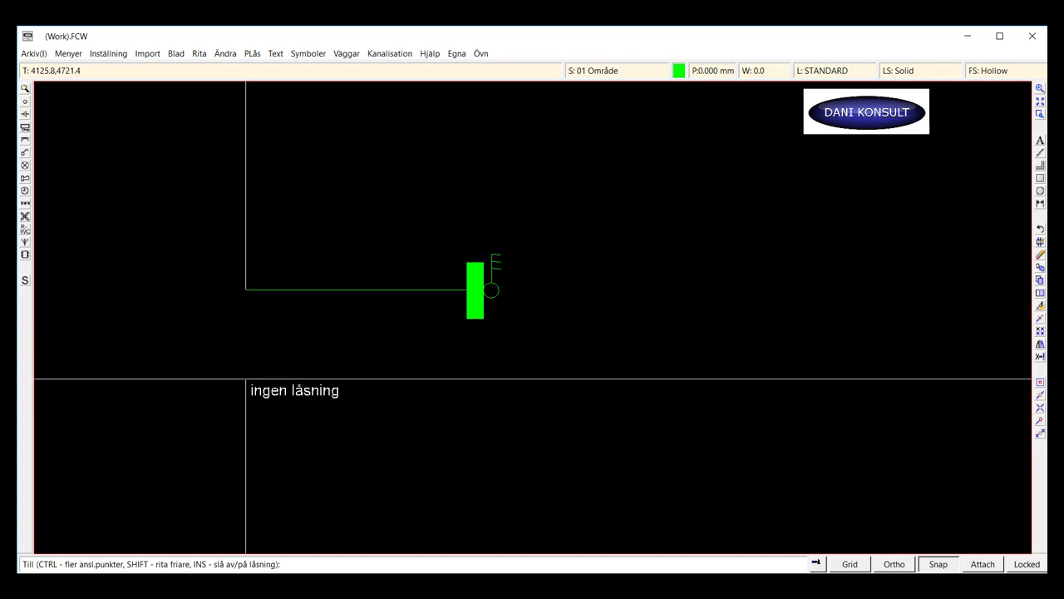
left_click(245, 378)
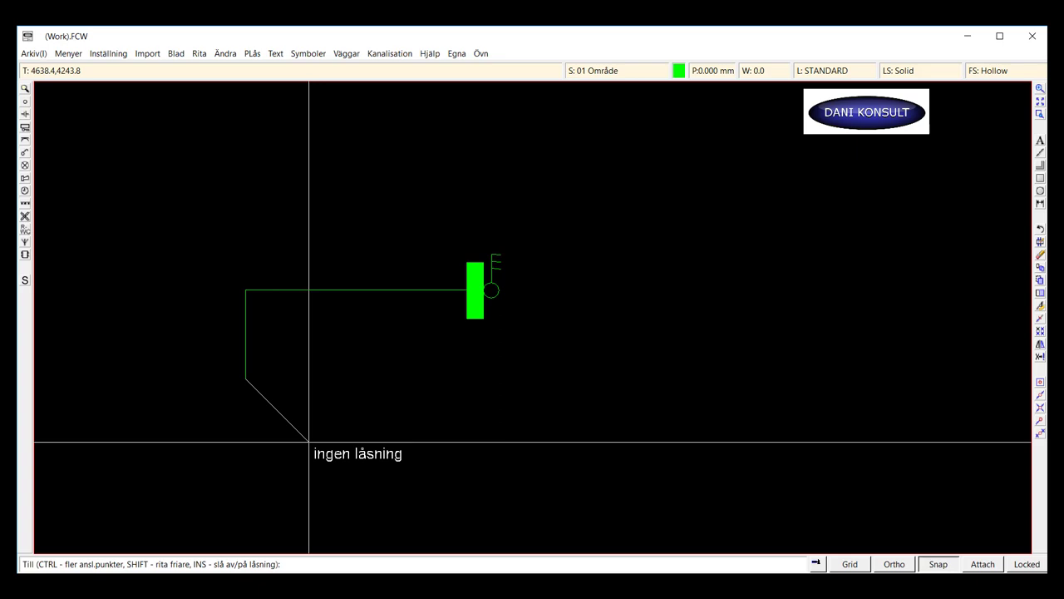
key("Escape")
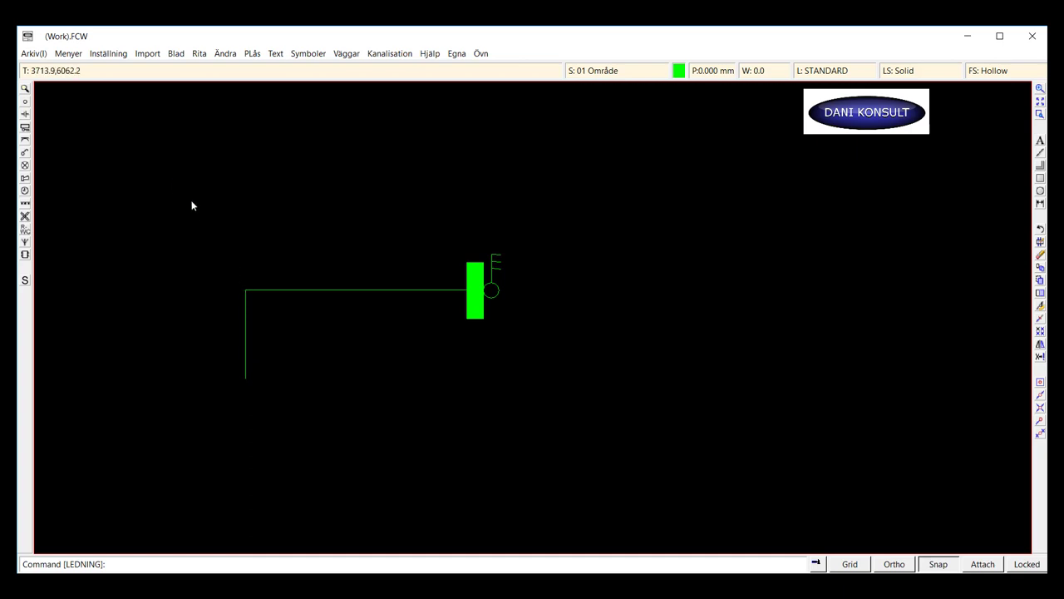
Pick the filled Jordat uttag outlet from the Fyllda symbols and switch to sheet 01 Belysning
left_click(26, 139)
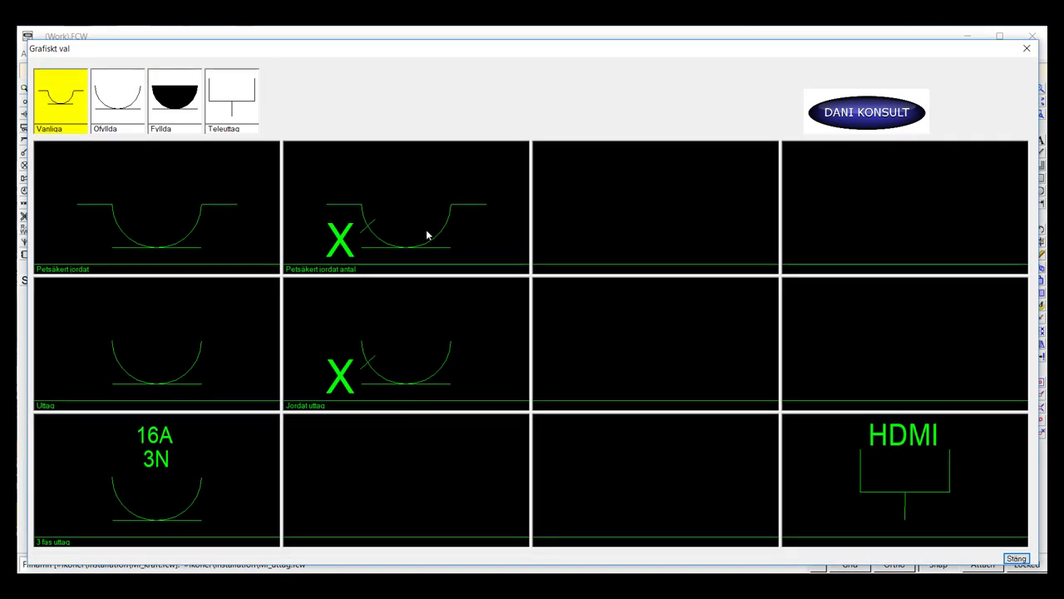
left_click(177, 102)
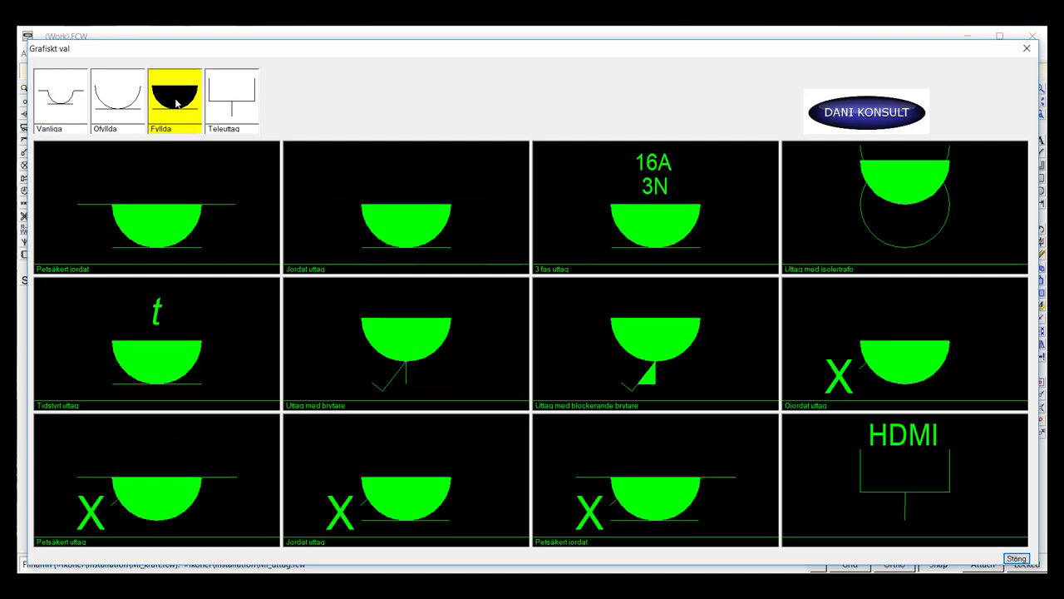
left_click(397, 228)
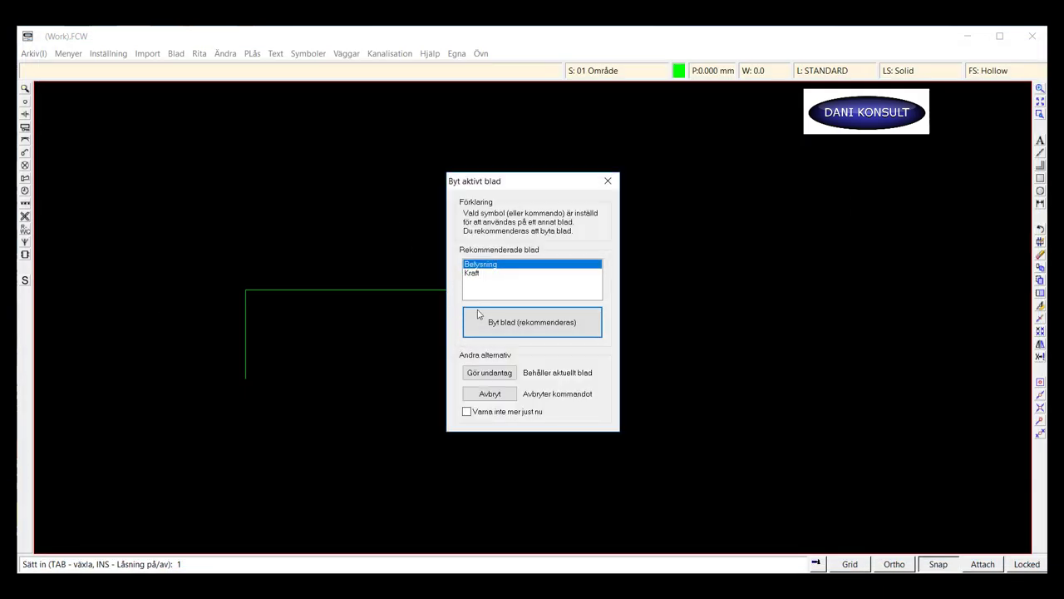
left_click(524, 330)
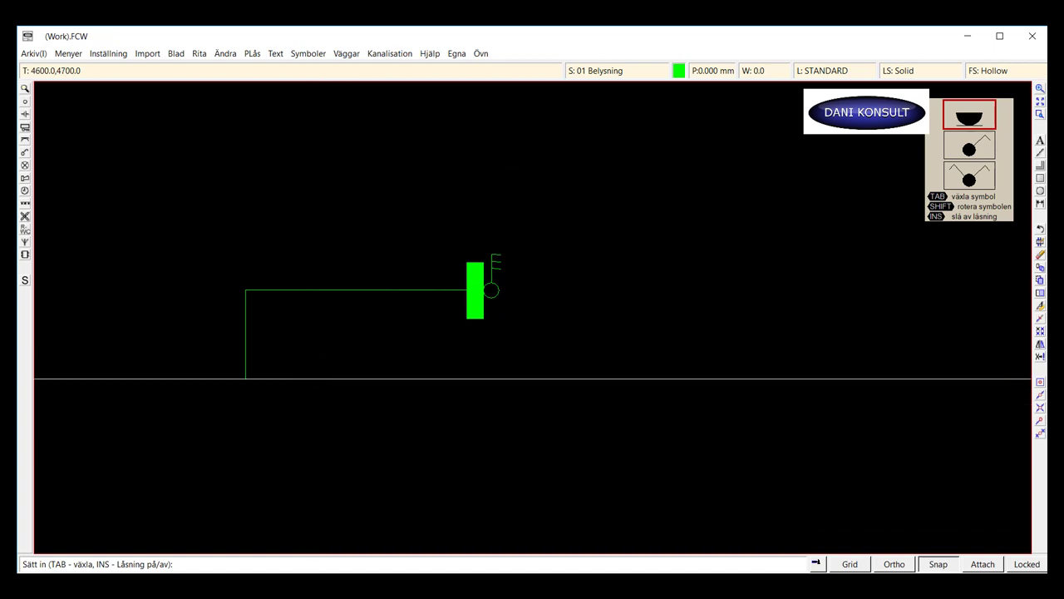
Insert one Jordat uttag outlet just right of the cable's bottom end
left_click(309, 379)
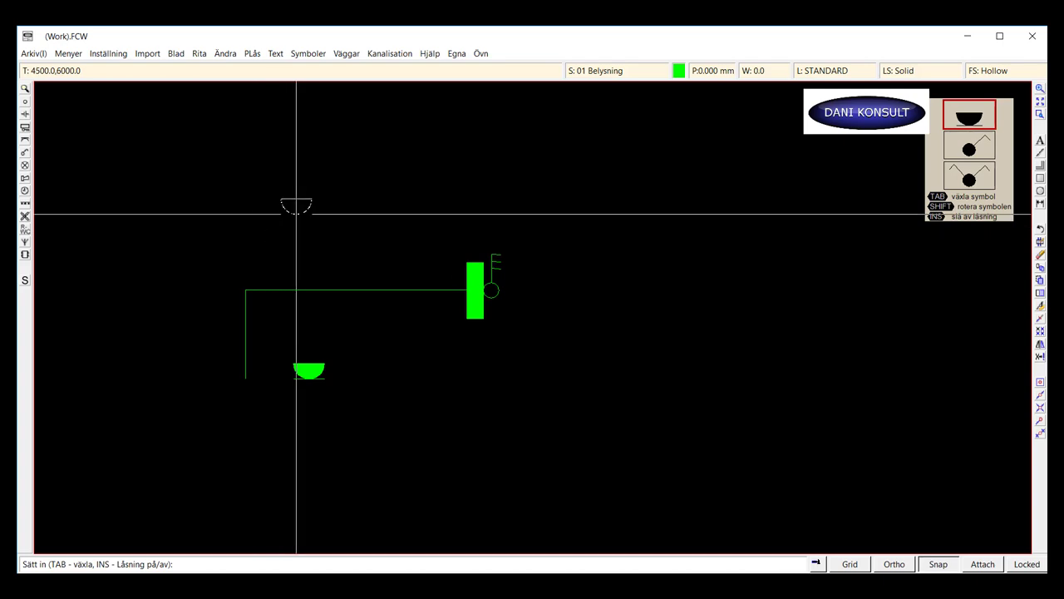
key("Escape")
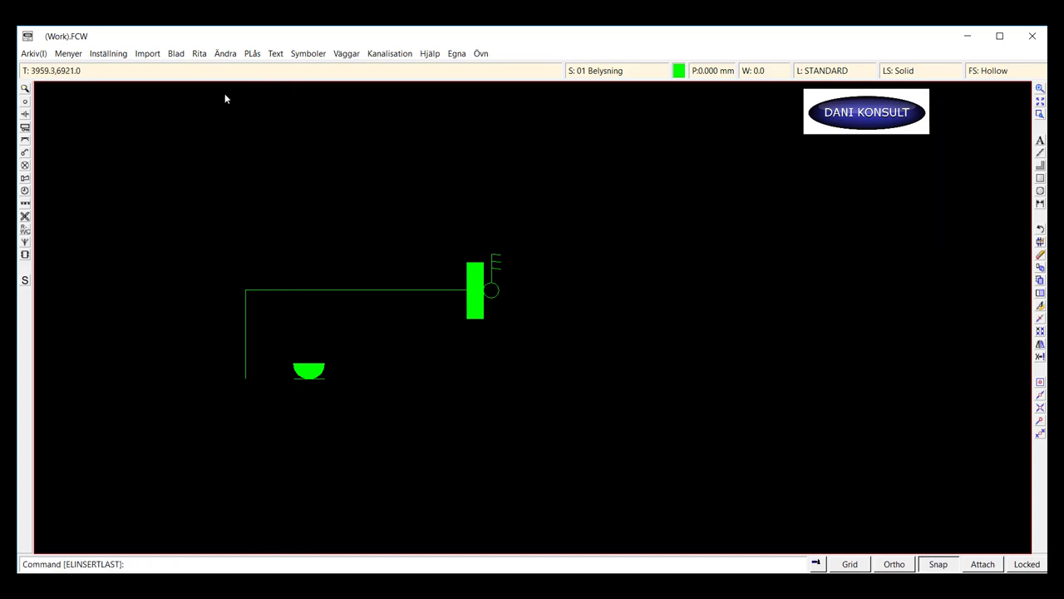
Start Ändra > Rotera and window-select the Jordat uttag outlet
left_click(225, 54)
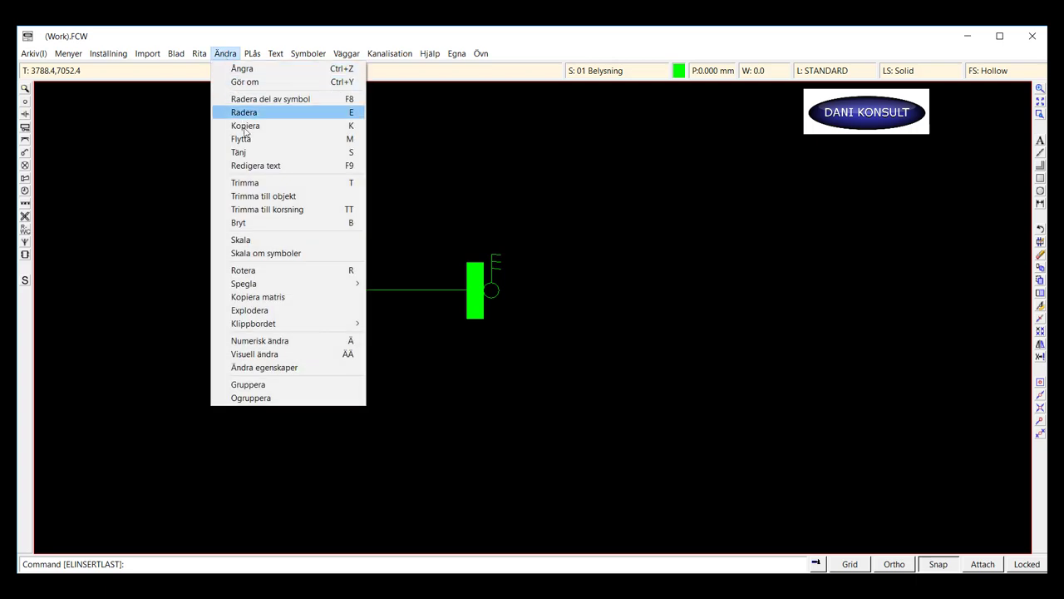
left_click(272, 272)
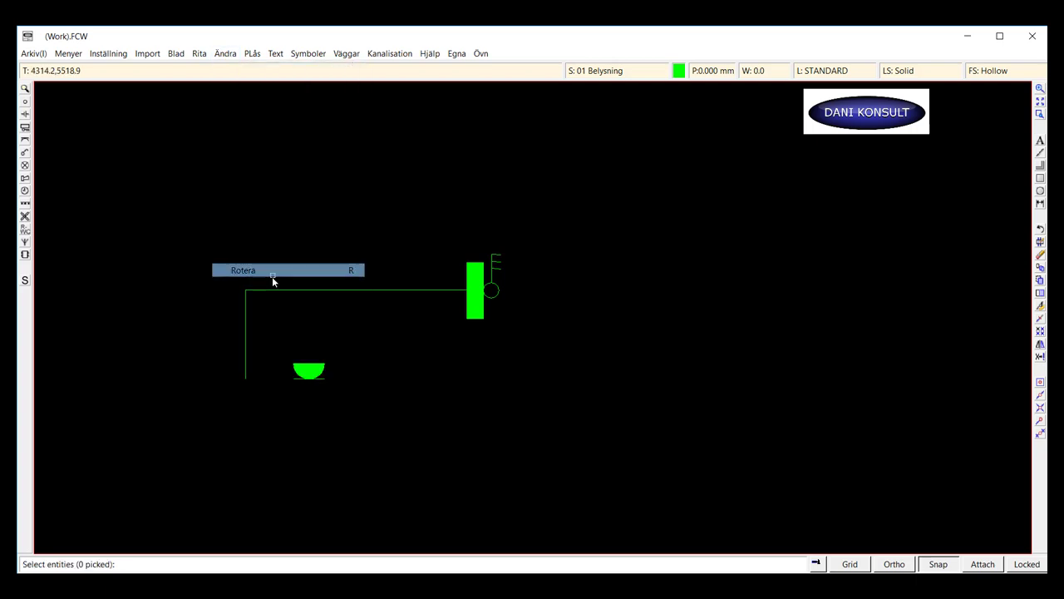
left_click(277, 335)
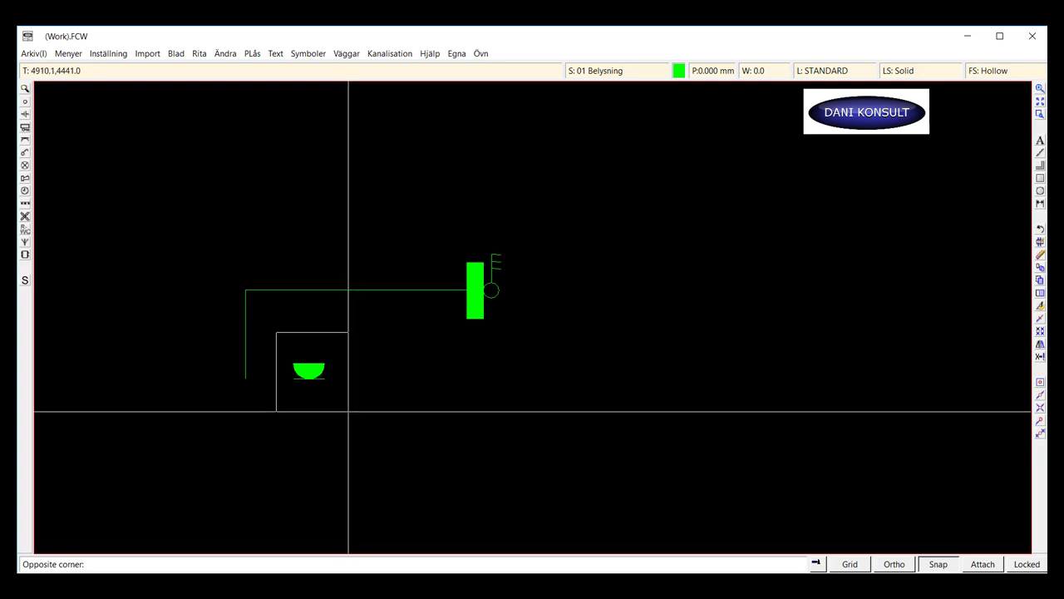
left_click(349, 411)
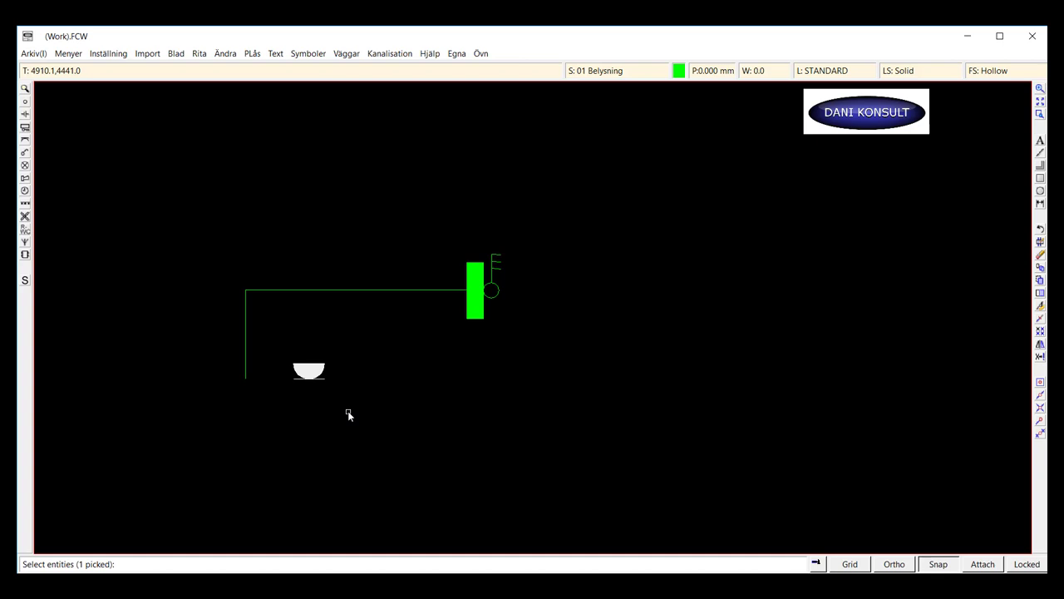
Rotate the selected outlet 180° about a point on the outlet
key("Return")
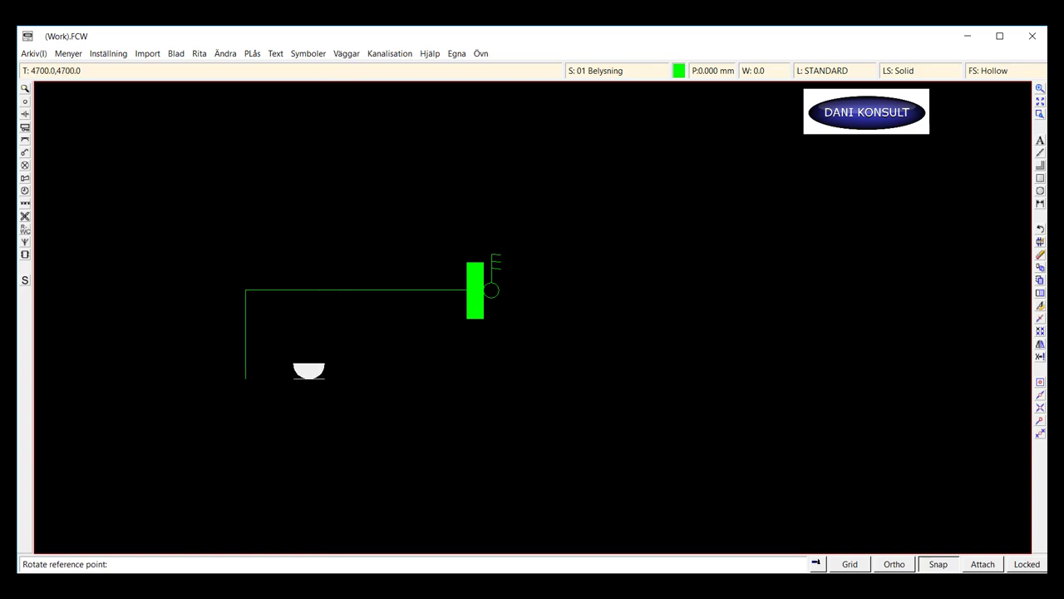
left_click(321, 379)
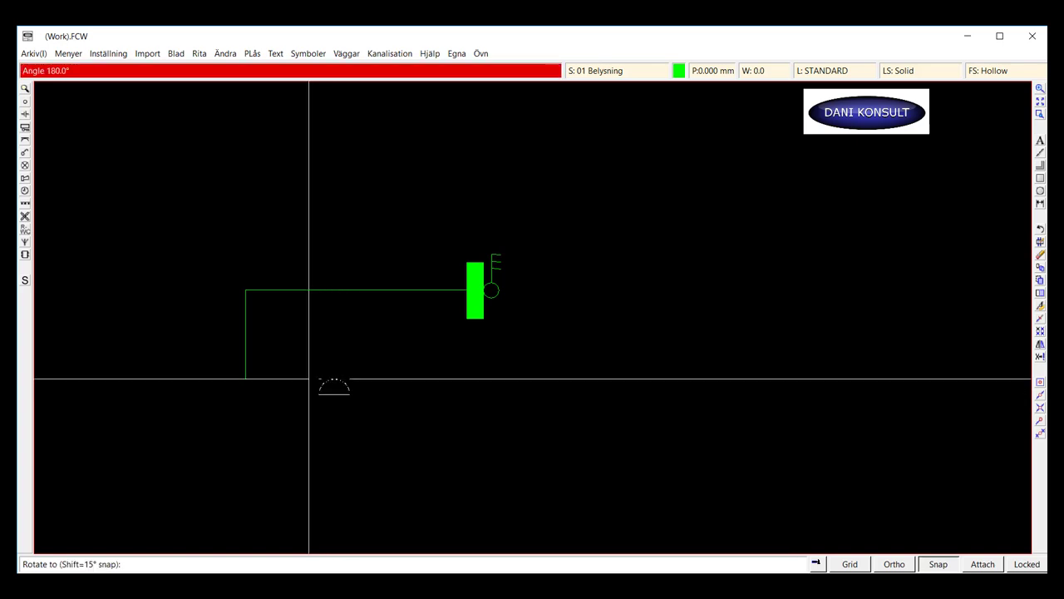
left_click(309, 378)
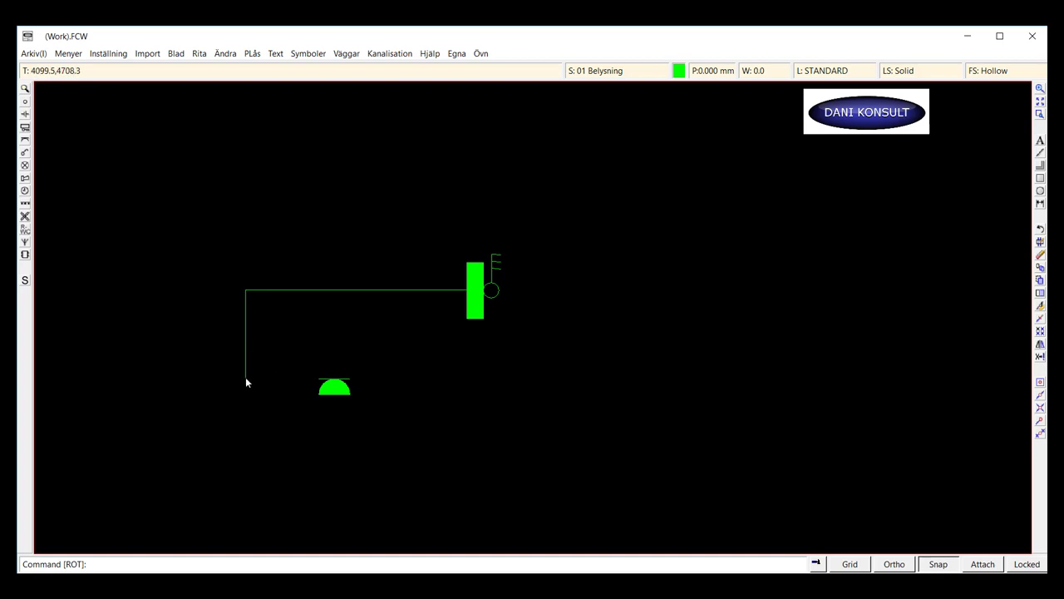
Reinsert the outlet with Infoga symbolen på nytt onto the cable's lower end
right_click(335, 387)
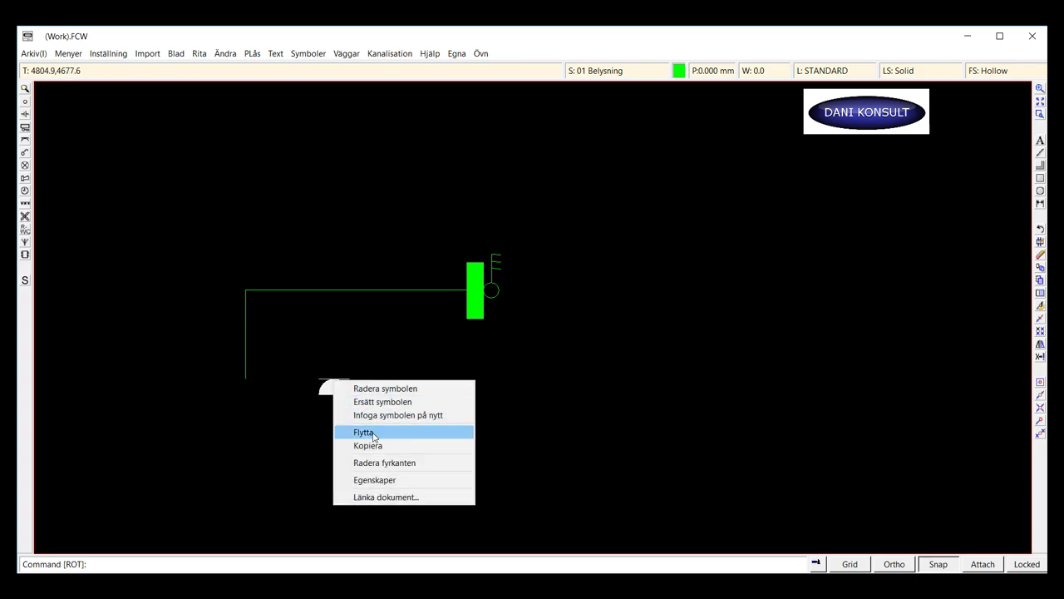
left_click(316, 401)
right_click(331, 390)
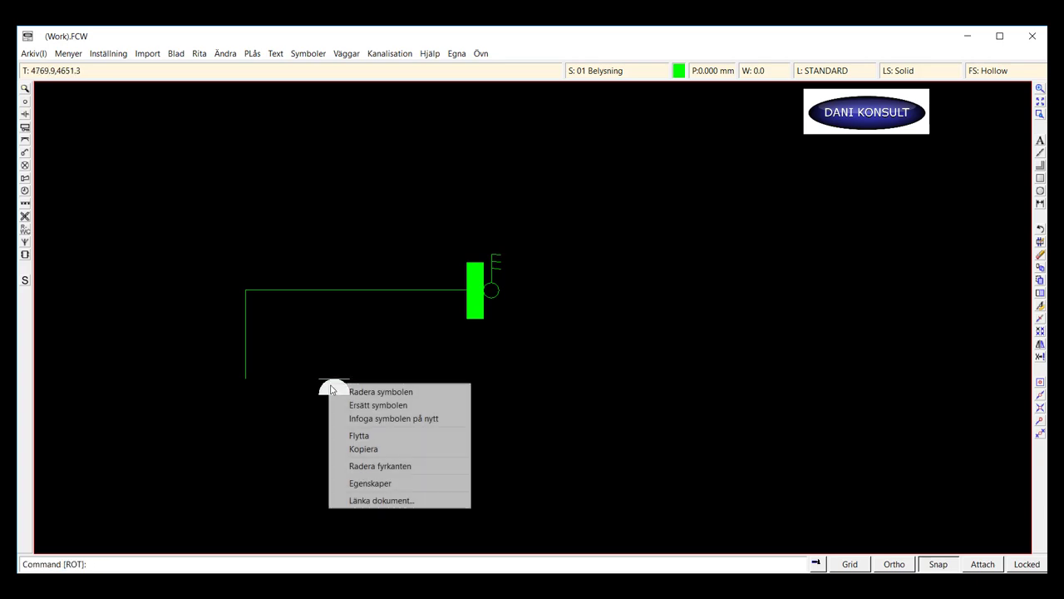
left_click(361, 434)
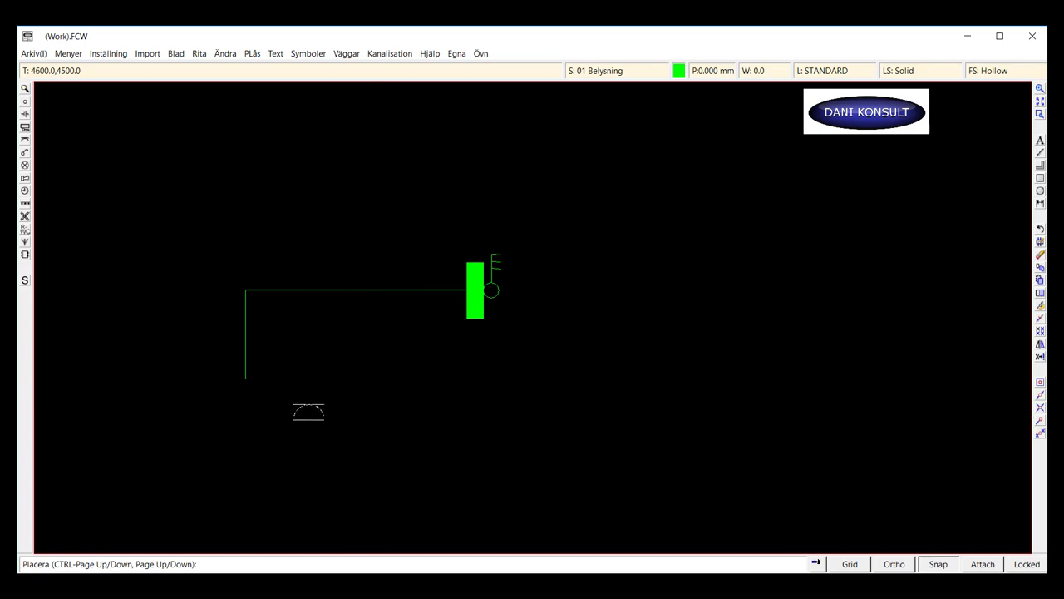
left_click(245, 378)
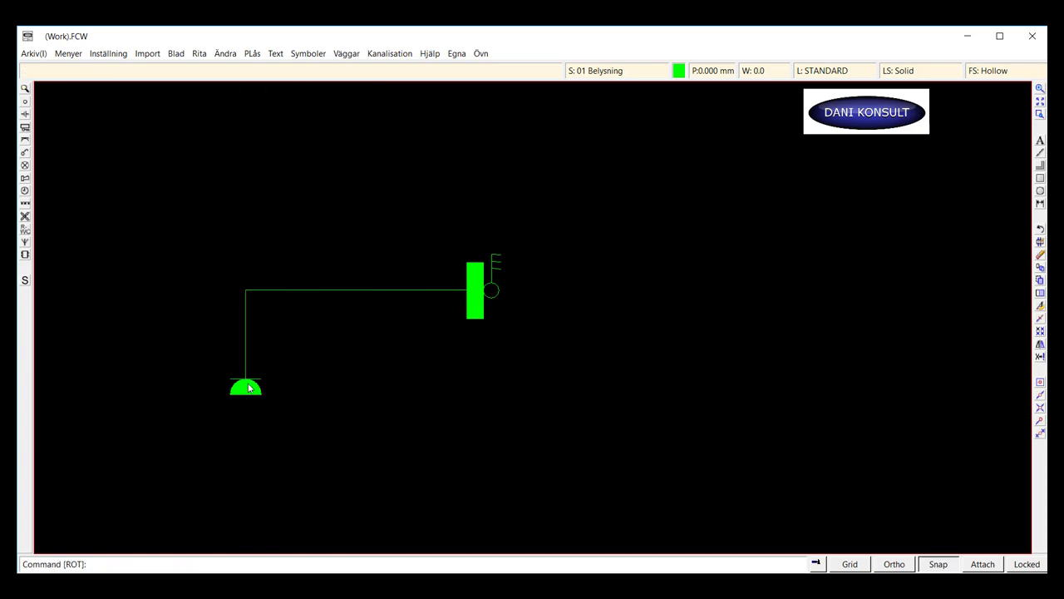